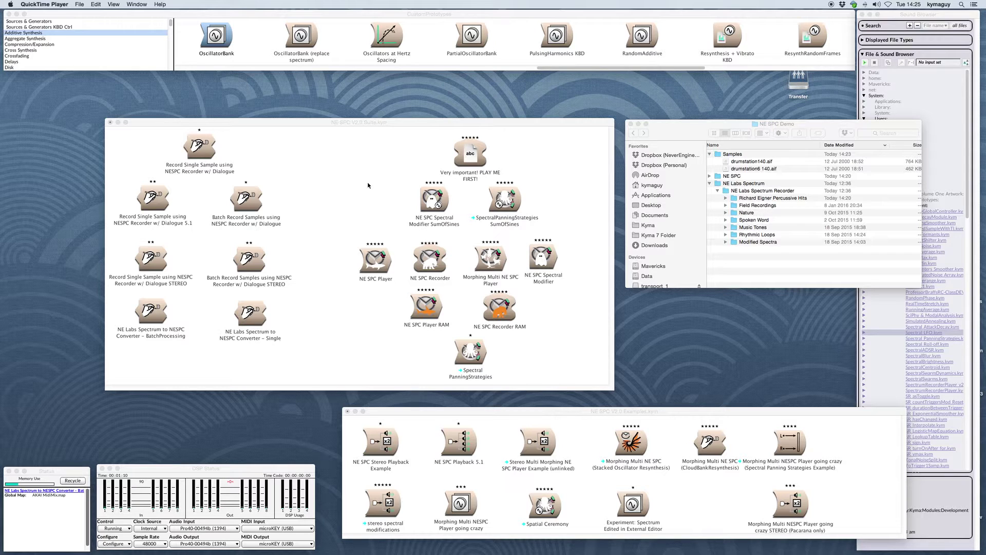
Step: Select and inspect the NE SPC player, recorder and SumOfSines sounds in the suite
{"action": "left_click", "coordinate": [400, 163]}
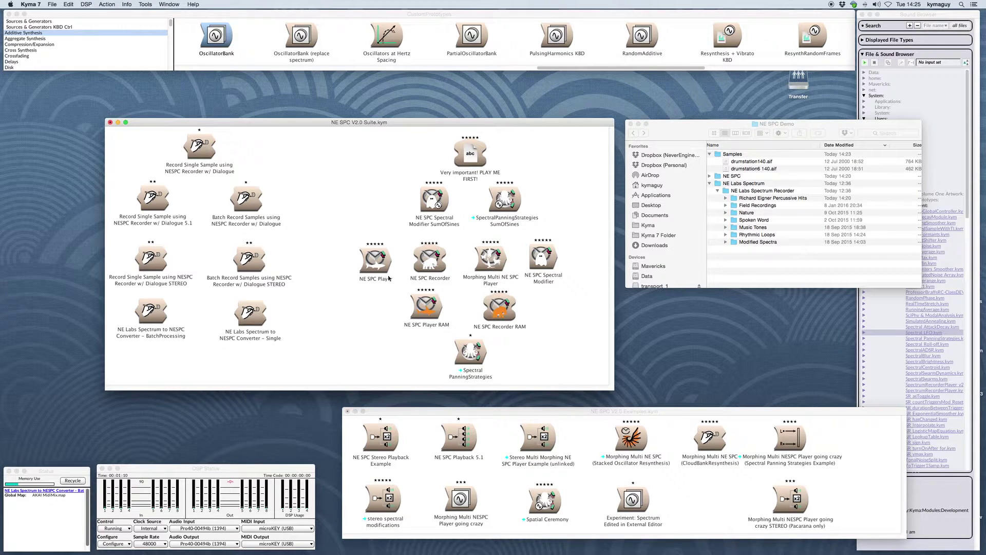
{"action": "left_click_drag", "start_coordinate": [350, 239], "coordinate": [541, 277]}
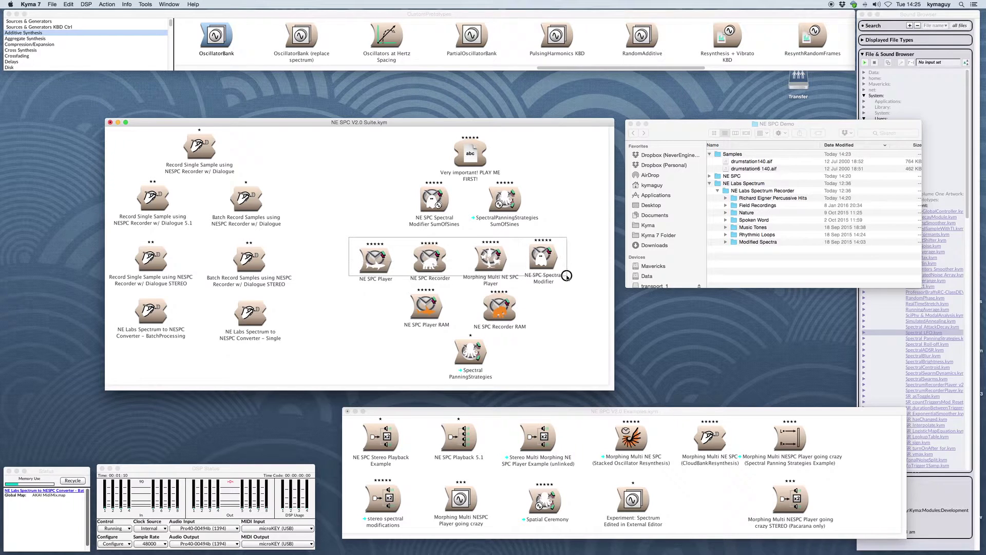
{"action": "left_click_drag", "start_coordinate": [541, 275], "coordinate": [576, 319]}
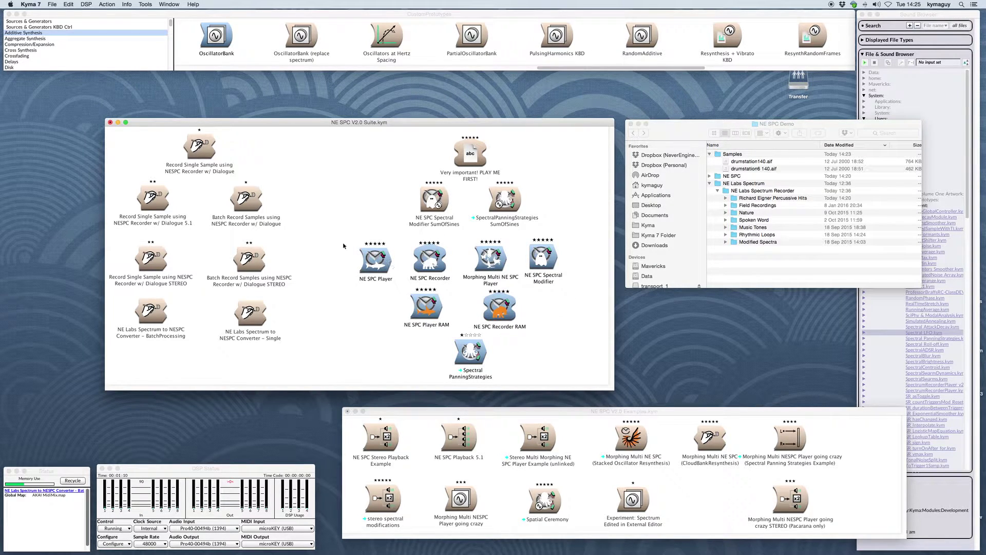
{"action": "left_click_drag", "start_coordinate": [341, 248], "coordinate": [570, 324]}
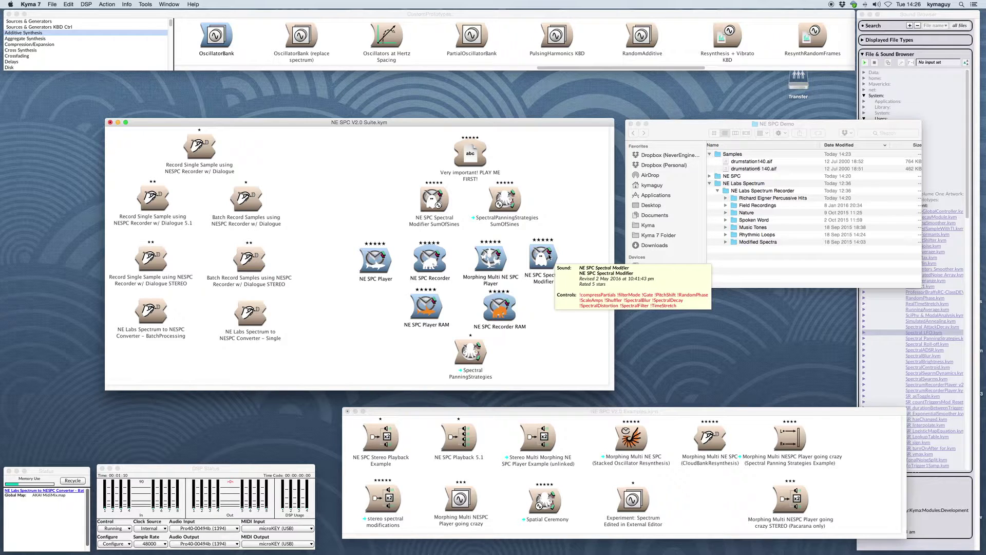
{"action": "left_click", "coordinate": [456, 303]}
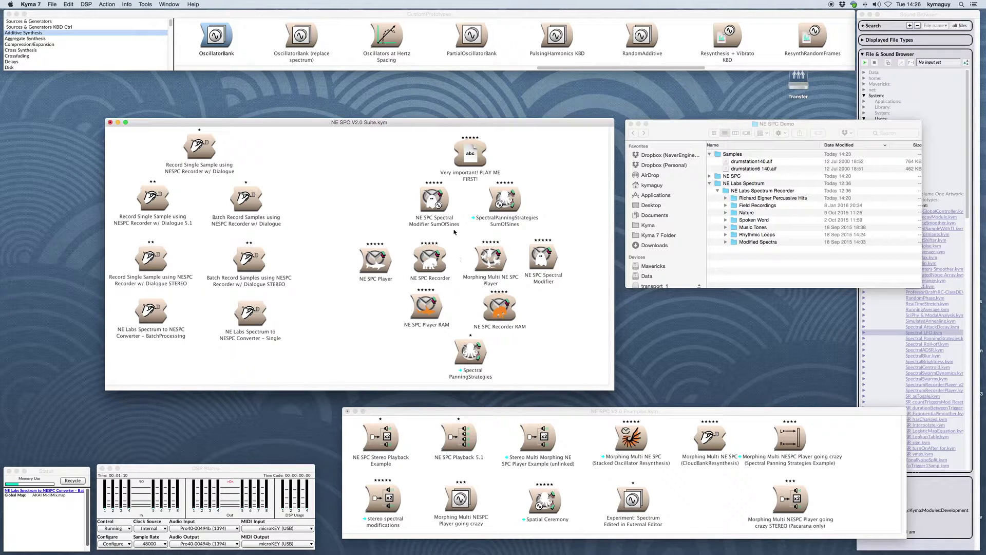
{"action": "left_click", "coordinate": [435, 202]}
{"action": "left_click", "coordinate": [506, 203]}
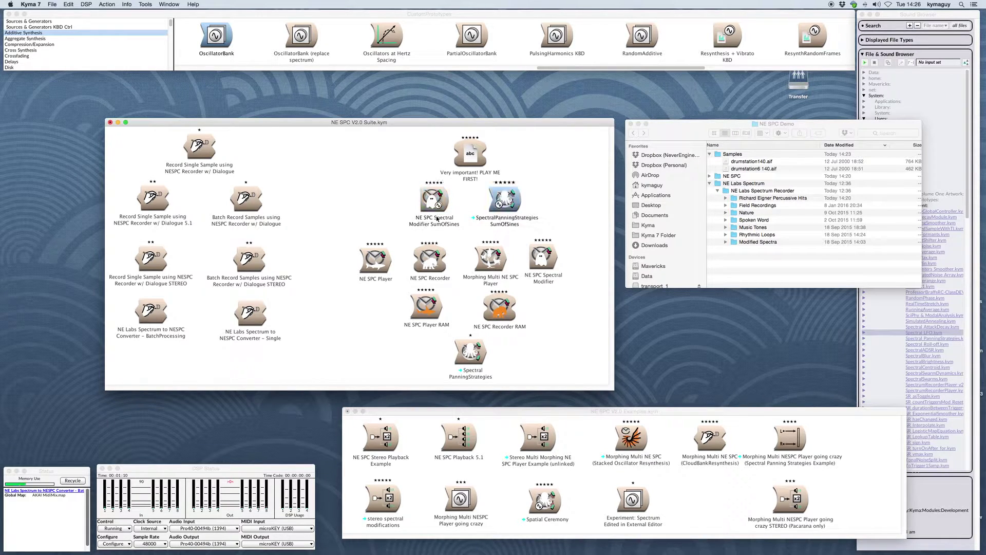
{"action": "left_click", "coordinate": [435, 202]}
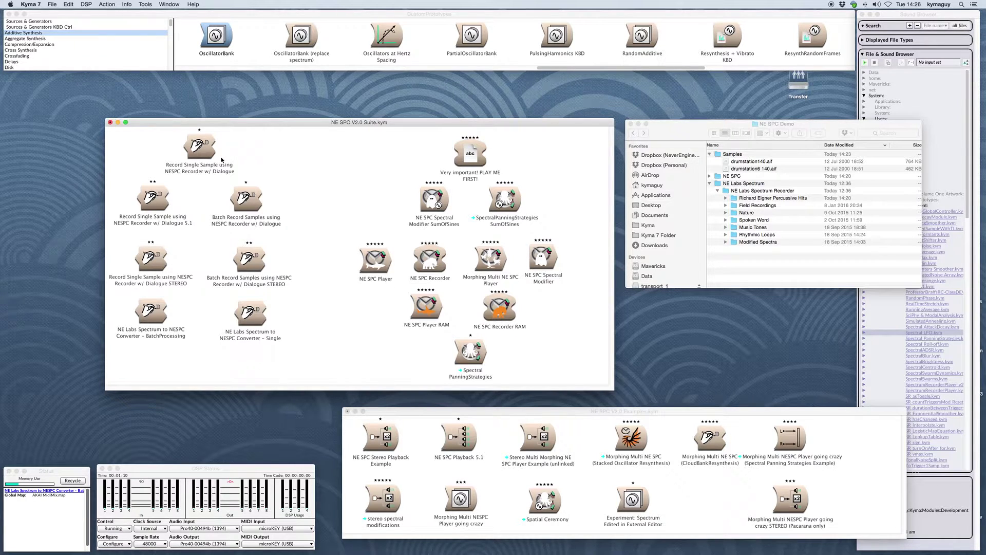
Step: Launch the single-sample NESPC recorder with dialogue and browse to NE SPC Demo > Samples
{"action": "left_click", "coordinate": [199, 148]}
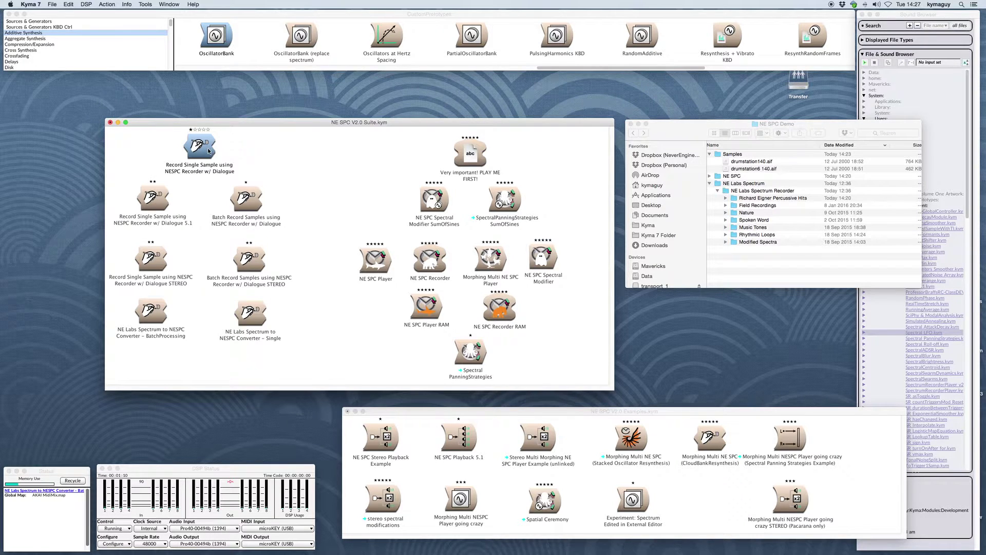
{"action": "double_click", "coordinate": [208, 148]}
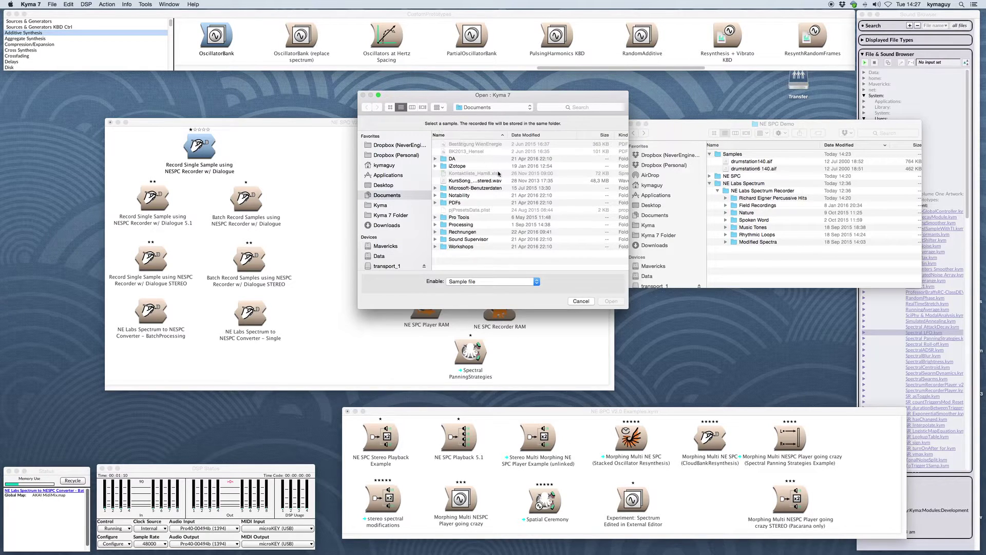
{"action": "left_click", "coordinate": [383, 185]}
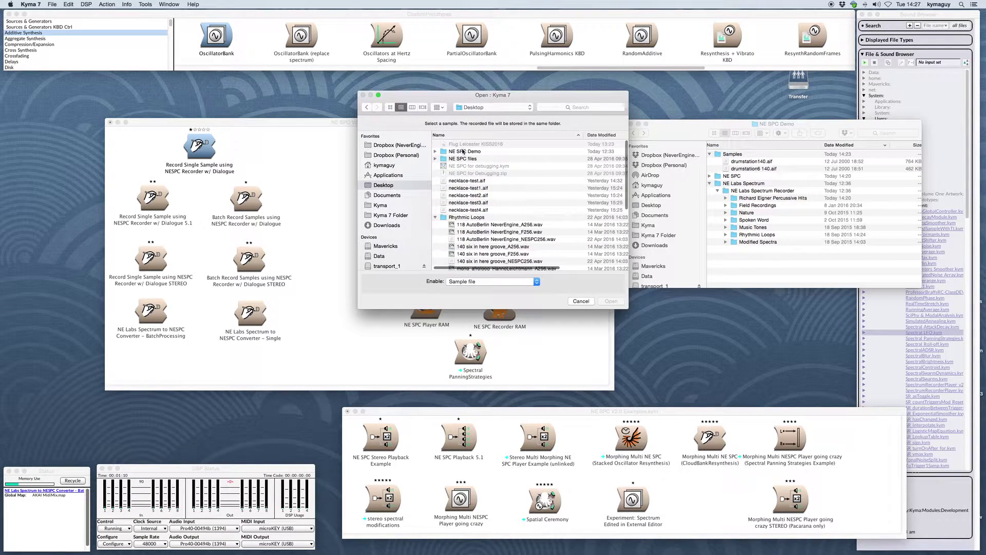
{"action": "left_click", "coordinate": [465, 151]}
{"action": "double_click", "coordinate": [466, 151]}
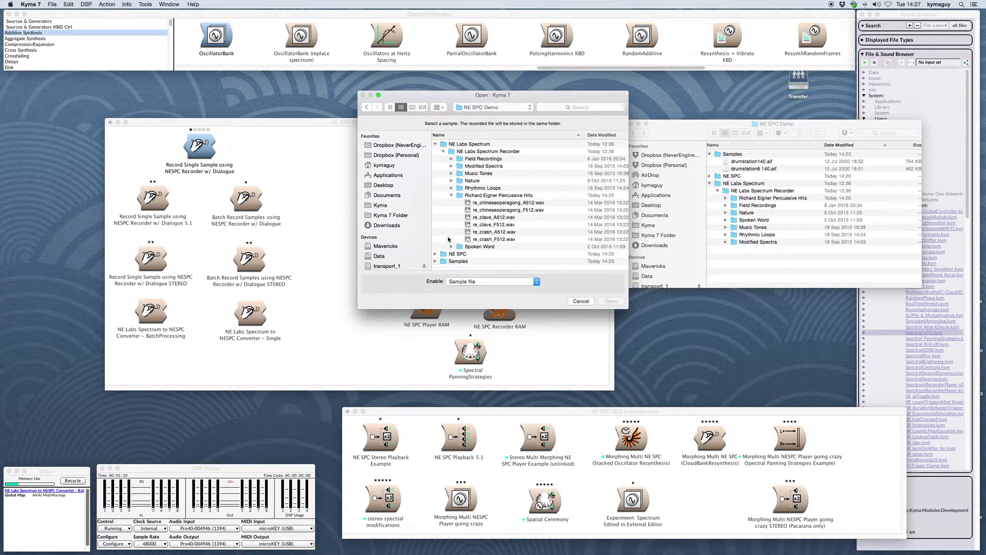
{"action": "left_click", "coordinate": [434, 261]}
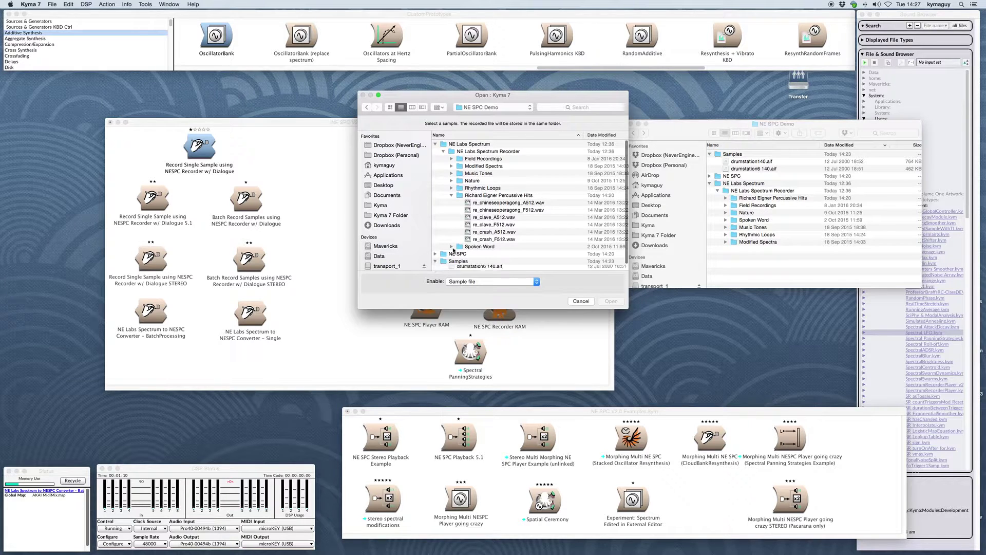
{"action": "scroll", "coordinate": [490, 247], "scroll_direction": "down", "scroll_amount": 1}
Step: Convert drumstation6 140.aif with 256 partials and response type 3
{"action": "left_click", "coordinate": [483, 261]}
{"action": "scroll", "coordinate": [524, 223], "scroll_direction": "down", "scroll_amount": 1}
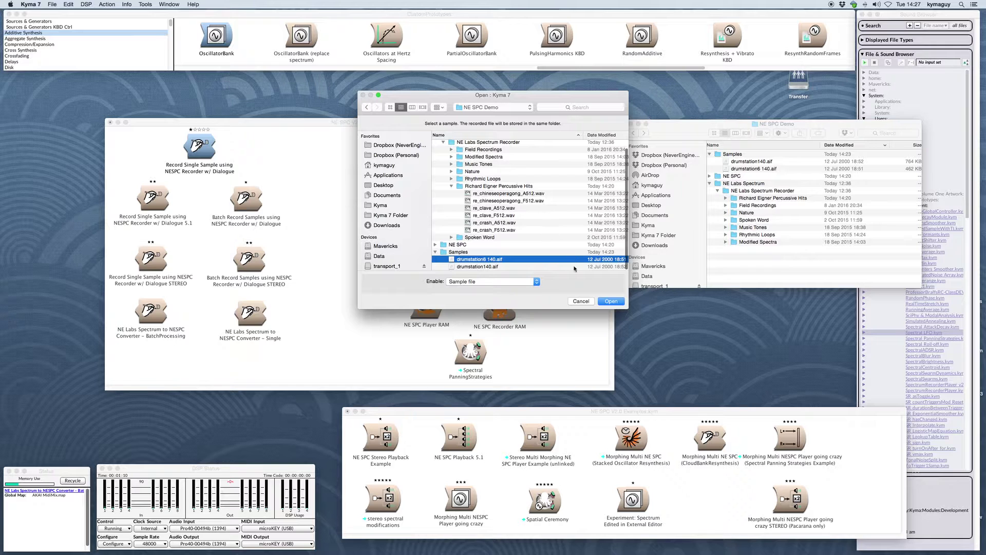
{"action": "left_click", "coordinate": [610, 301]}
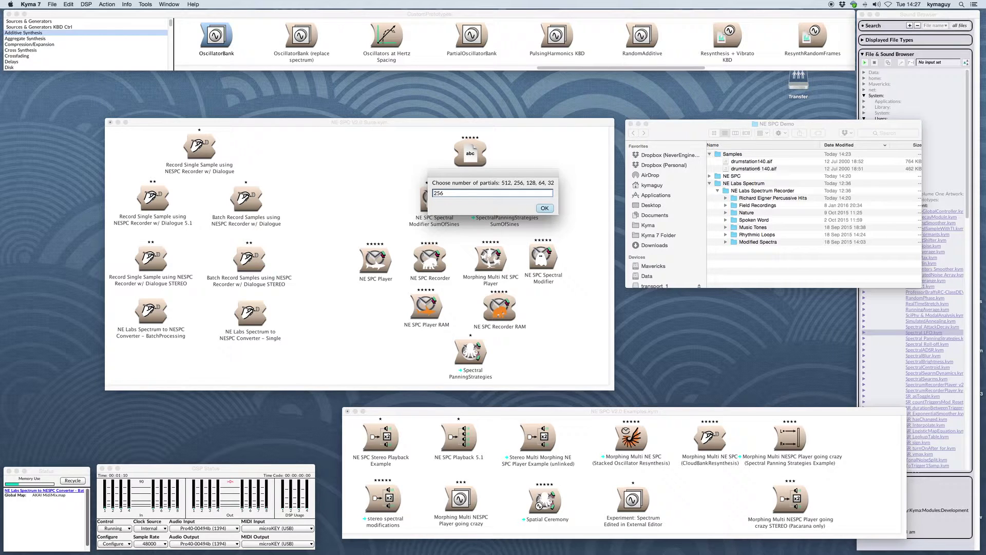
{"action": "key", "text": "Return"}
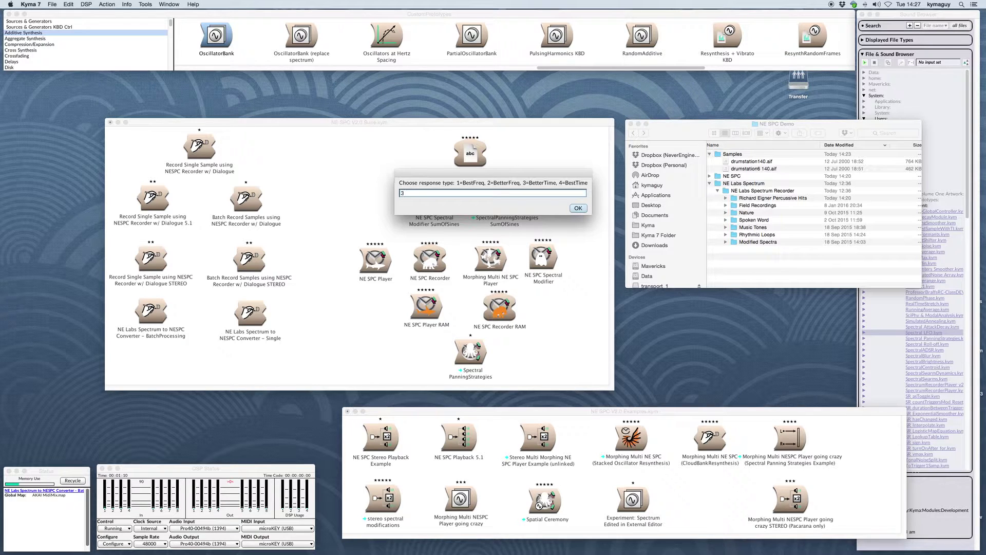
{"action": "key", "text": "Return"}
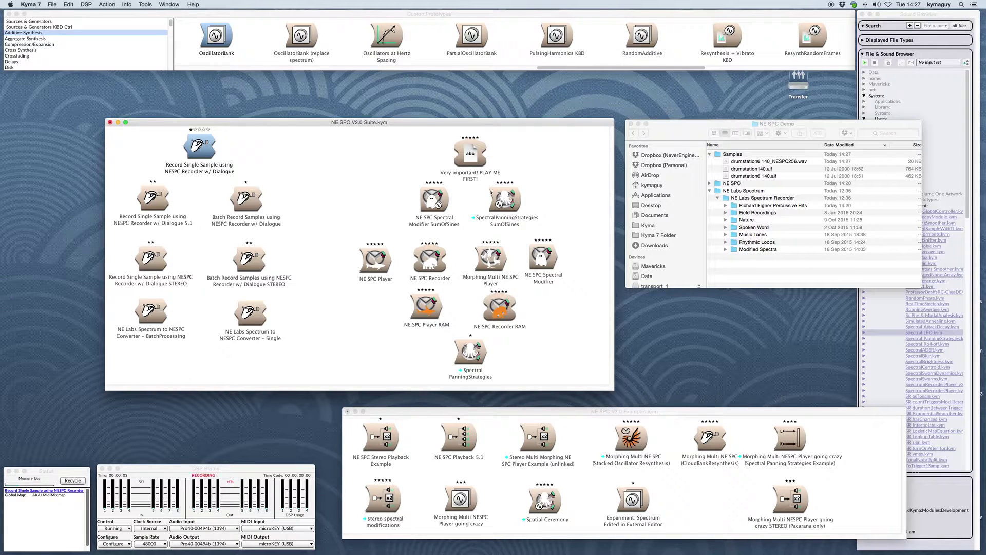
{"action": "left_click", "coordinate": [755, 171]}
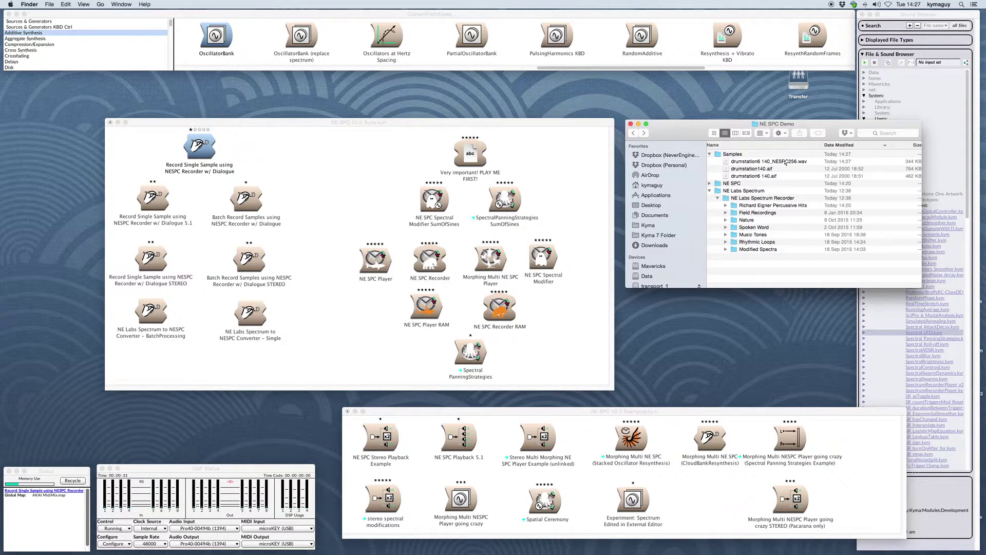
{"action": "left_click", "coordinate": [785, 162]}
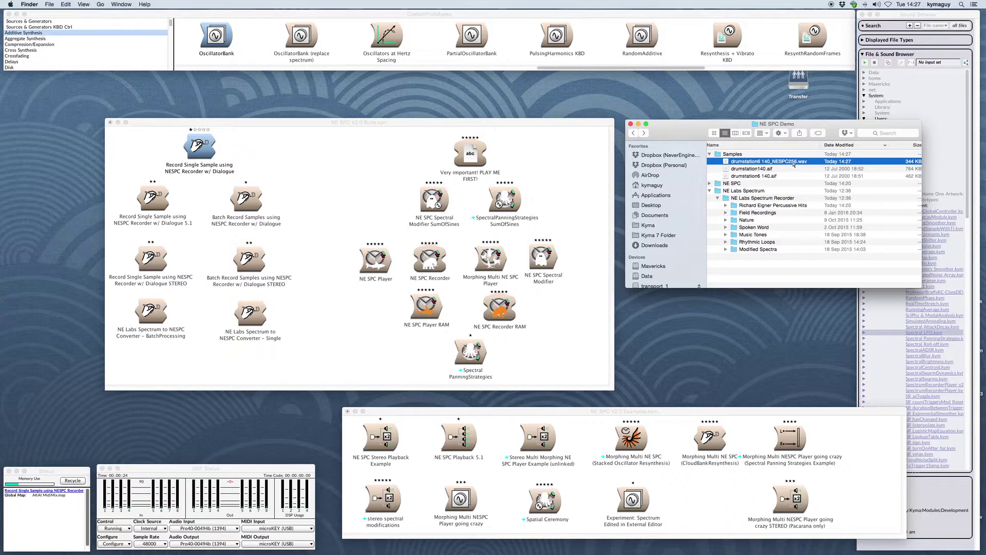
{"action": "left_click", "coordinate": [94, 16]}
{"action": "left_click", "coordinate": [52, 4]}
{"action": "left_click", "coordinate": [81, 21]}
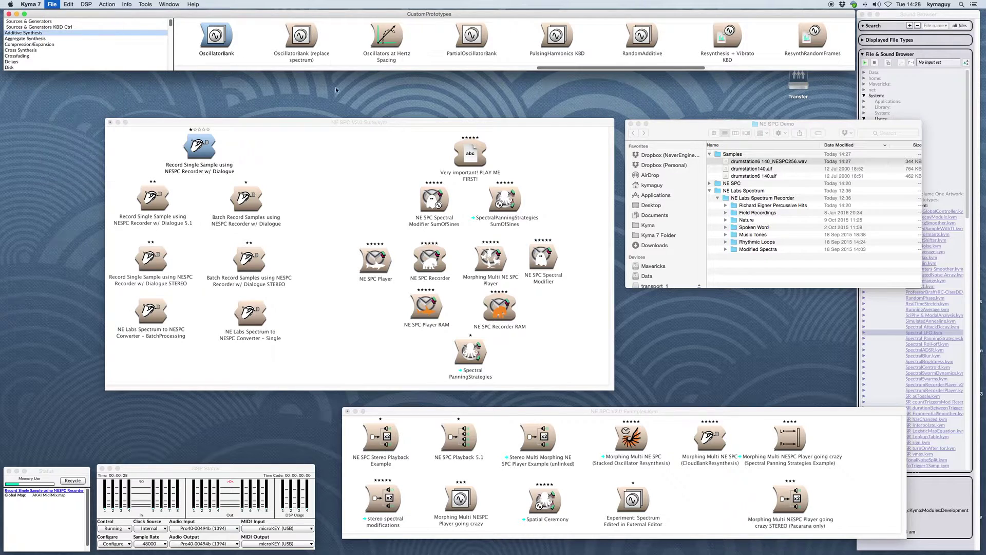
{"action": "left_click", "coordinate": [387, 169]}
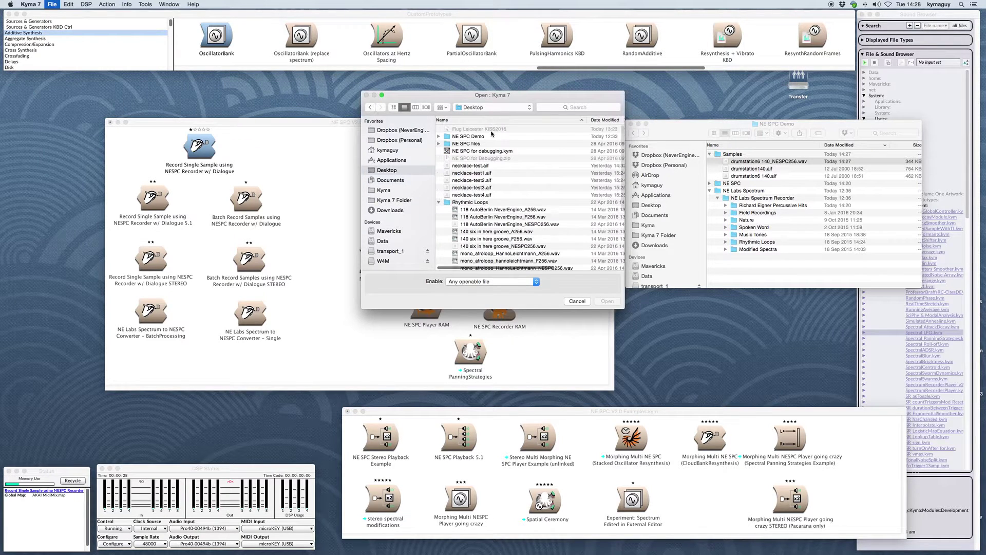
{"action": "left_click", "coordinate": [493, 106]}
{"action": "left_click", "coordinate": [496, 155]}
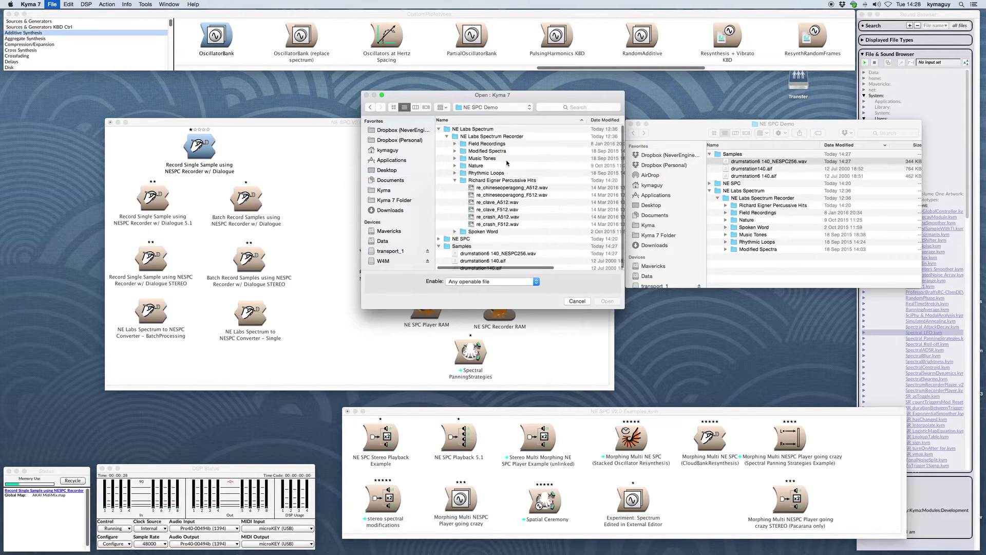
{"action": "left_click", "coordinate": [497, 252]}
{"action": "left_click", "coordinate": [606, 300]}
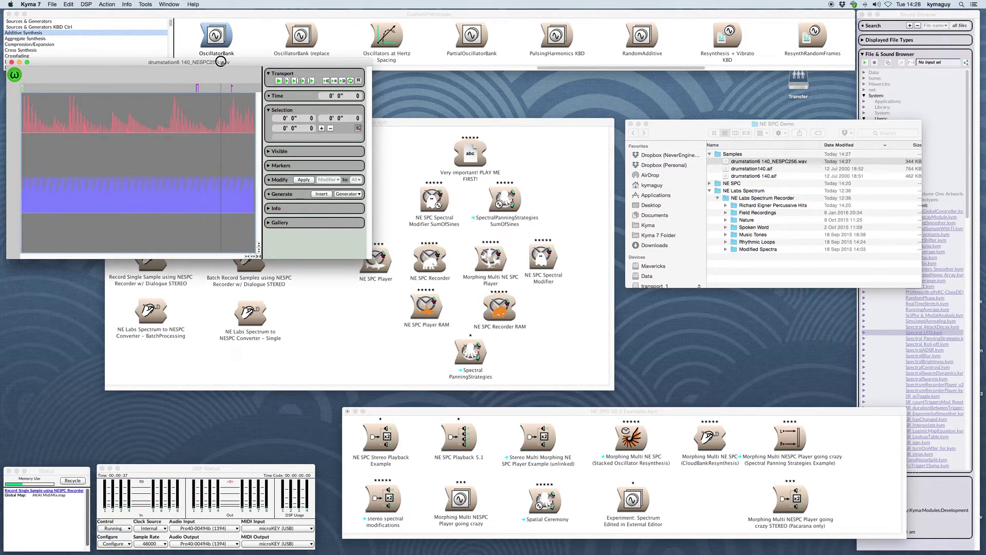
{"action": "left_click_drag", "start_coordinate": [224, 61], "coordinate": [375, 107]}
{"action": "scroll", "coordinate": [408, 293], "scroll_direction": "up", "scroll_amount": 5}
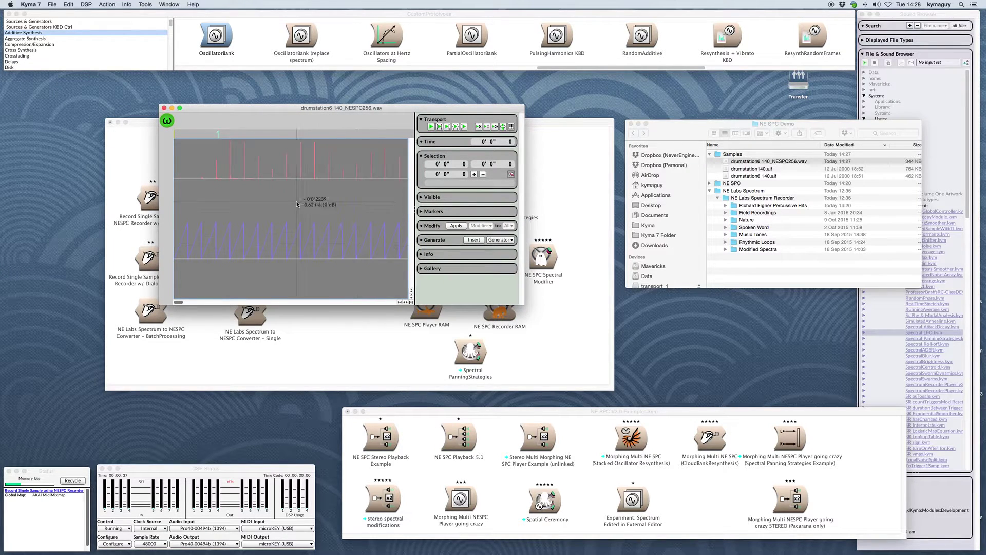
{"action": "scroll", "coordinate": [297, 201], "scroll_direction": "up", "scroll_amount": 3}
{"action": "left_click", "coordinate": [164, 108]}
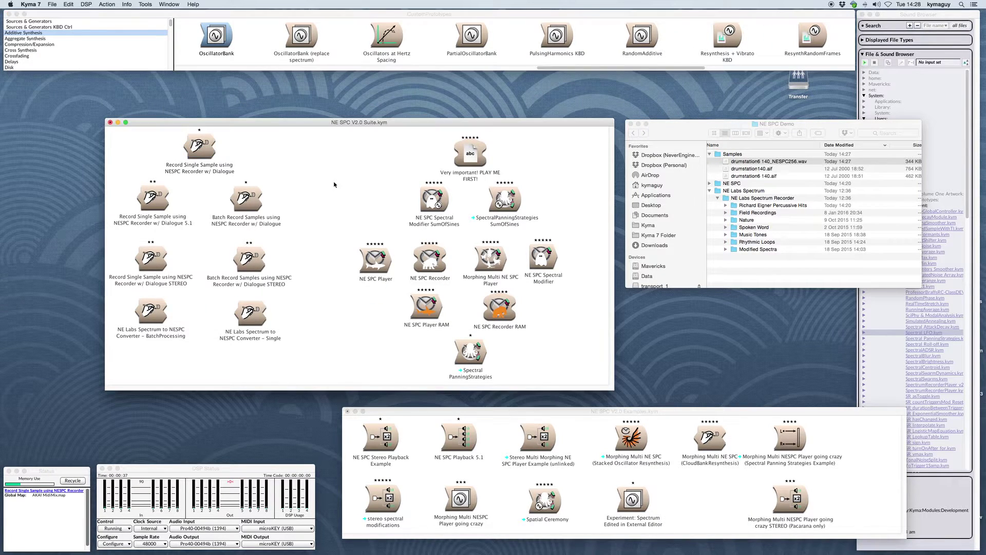
Step: Open the NE SPC Player and load drumstation6 140_NESPC256.wav from NE SPC Demo > Samples
{"action": "left_click", "coordinate": [379, 262]}
{"action": "double_click", "coordinate": [379, 261]}
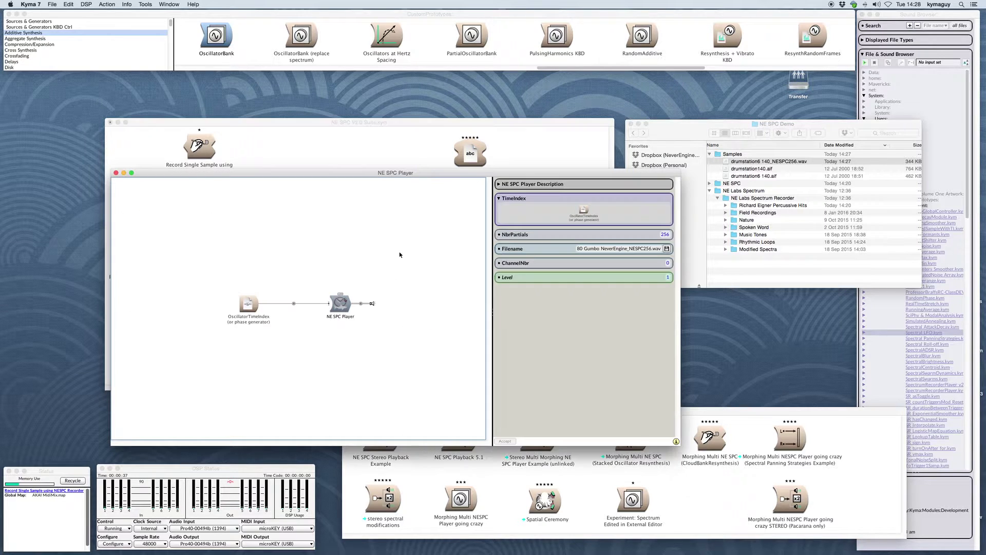
{"action": "left_click_drag", "start_coordinate": [413, 175], "coordinate": [428, 165]}
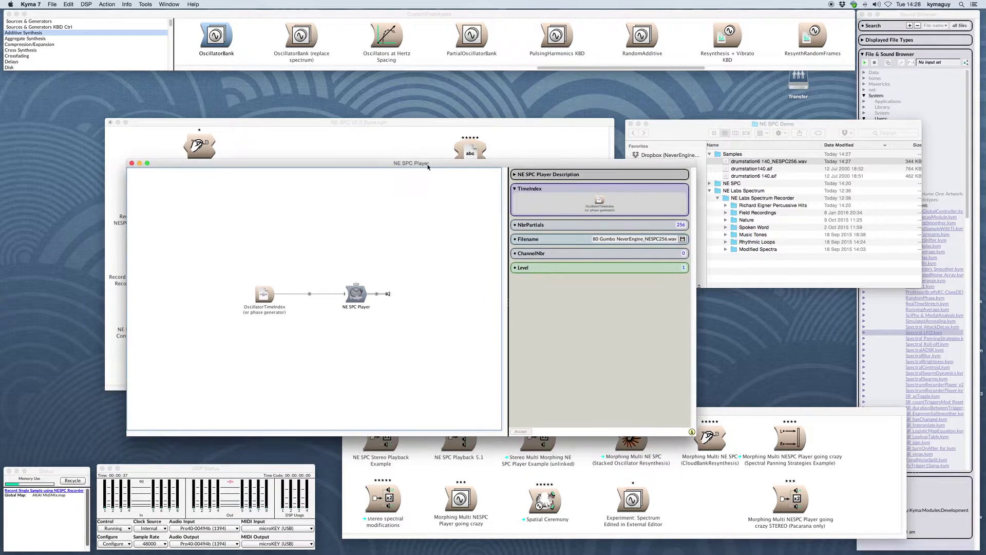
{"action": "left_click", "coordinate": [683, 238]}
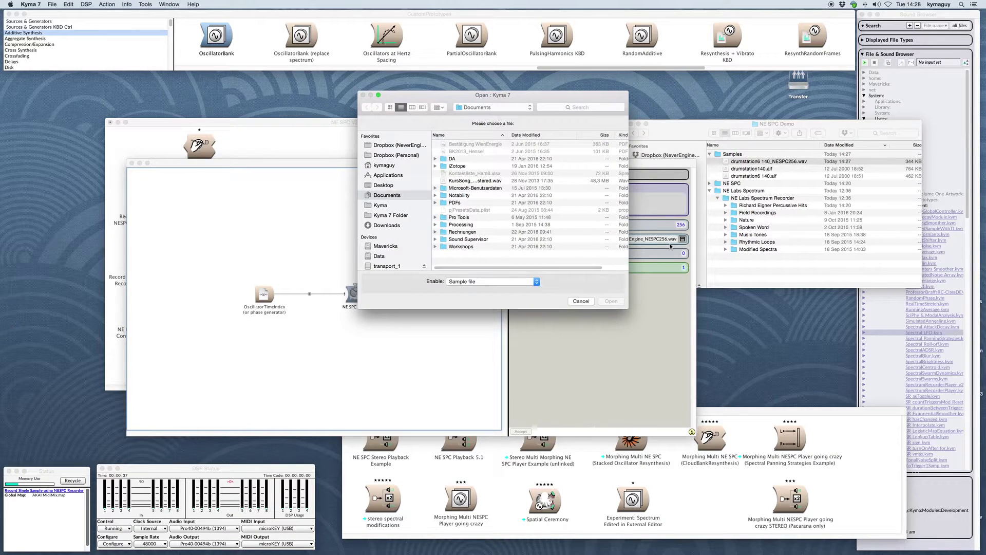
{"action": "left_click", "coordinate": [384, 186]}
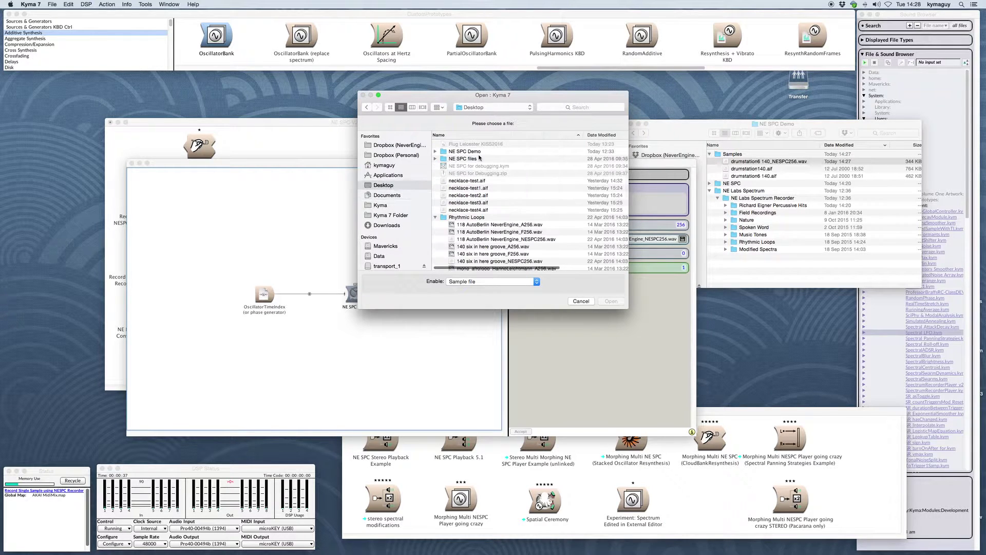
{"action": "double_click", "coordinate": [459, 151]}
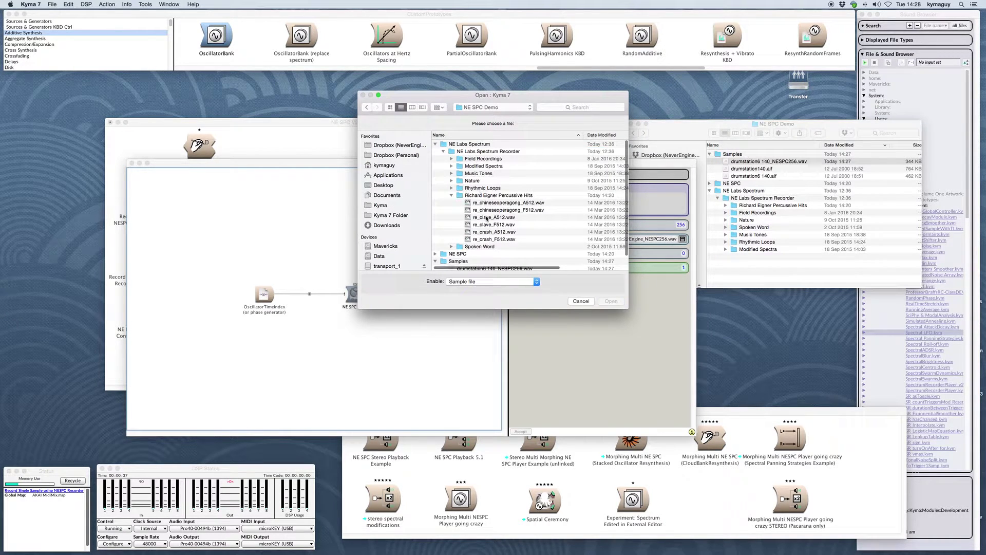
{"action": "scroll", "coordinate": [468, 230], "scroll_direction": "down", "scroll_amount": 3}
{"action": "left_click", "coordinate": [489, 255]}
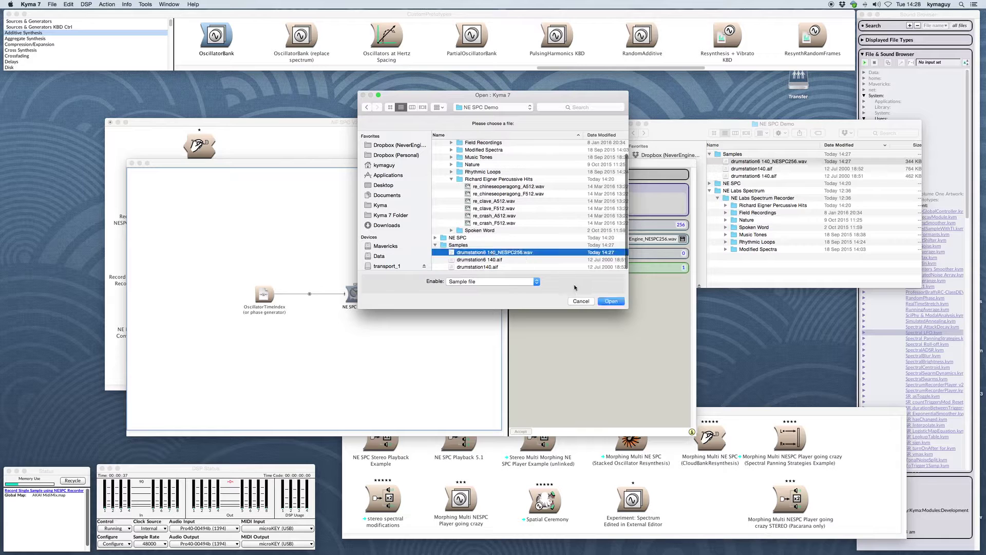
{"action": "left_click", "coordinate": [610, 300]}
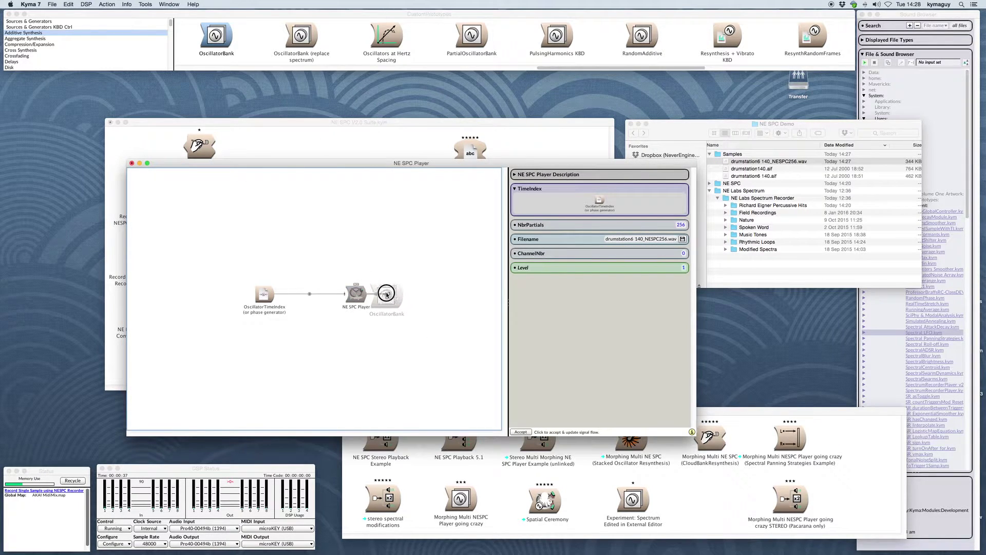
{"action": "double_click", "coordinate": [389, 294]}
Step: Add an OscillatorBank after the NE SPC Player and play the drumstation resynthesis
{"action": "left_click_drag", "start_coordinate": [216, 38], "coordinate": [478, 295]}
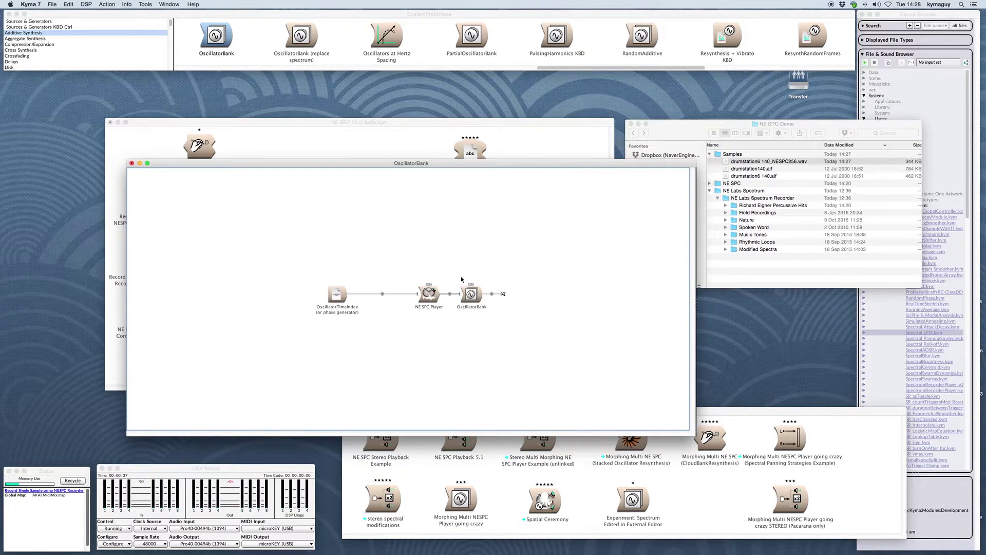
{"action": "left_click", "coordinate": [472, 294]}
{"action": "key", "text": "super+p"}
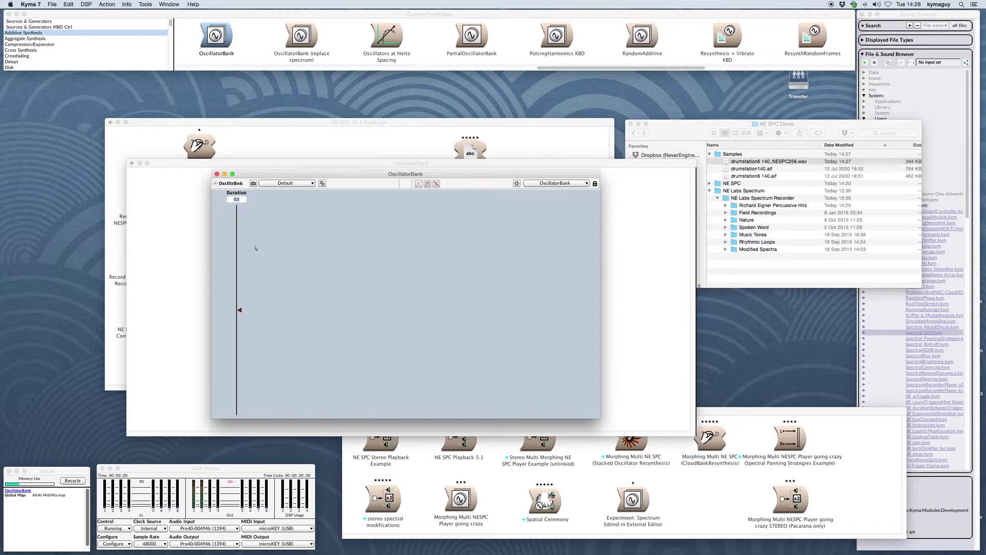
{"action": "left_click", "coordinate": [237, 202]}
Step: Extend Duration's range to 10, then close the patch without saving
{"action": "right_click", "coordinate": [233, 246]}
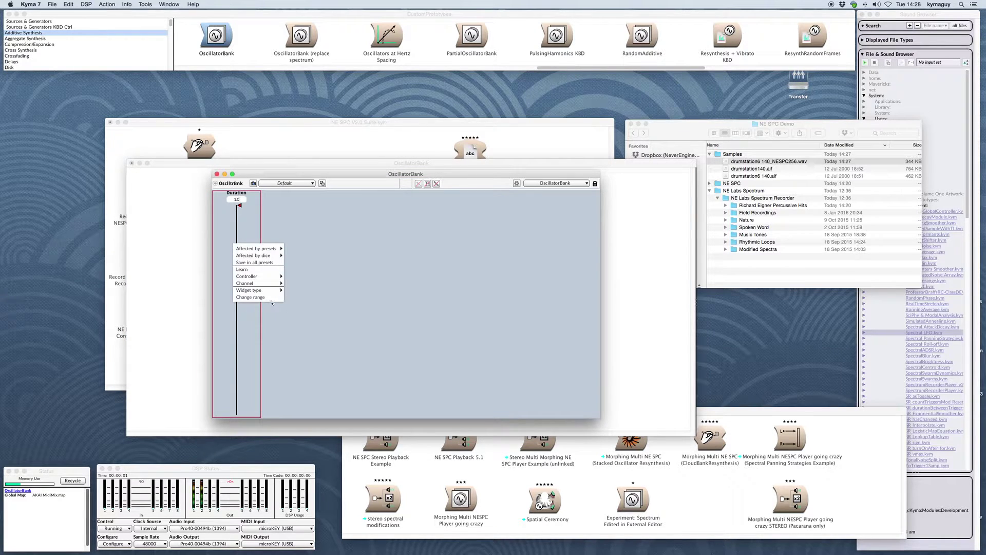
{"action": "left_click", "coordinate": [250, 298]}
{"action": "type", "text": "0"}
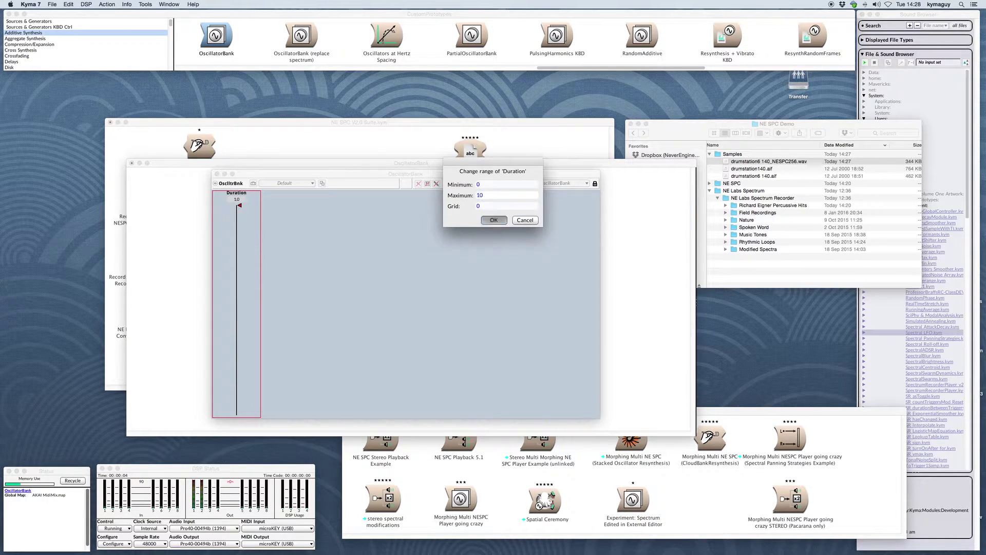
{"action": "key", "text": "Return"}
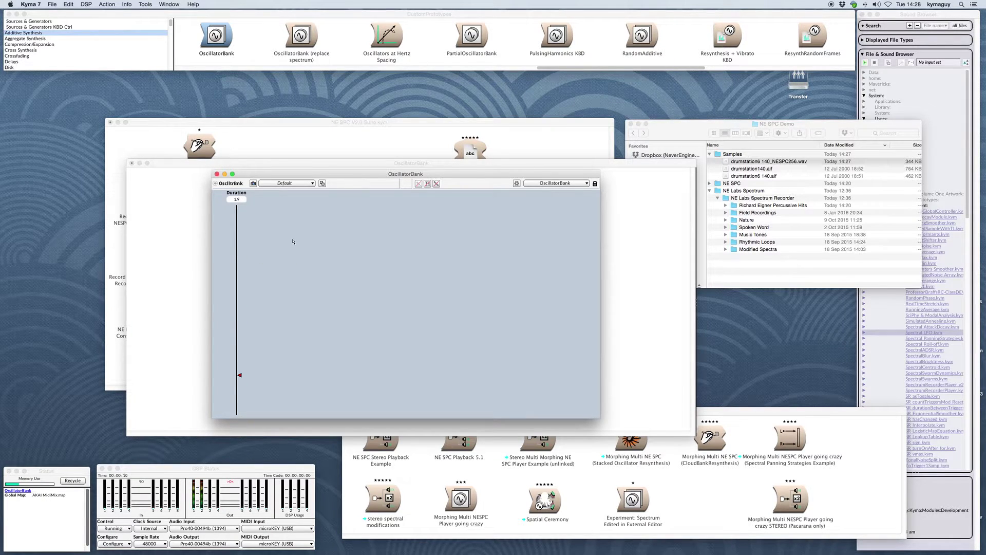
{"action": "key", "text": "super+k"}
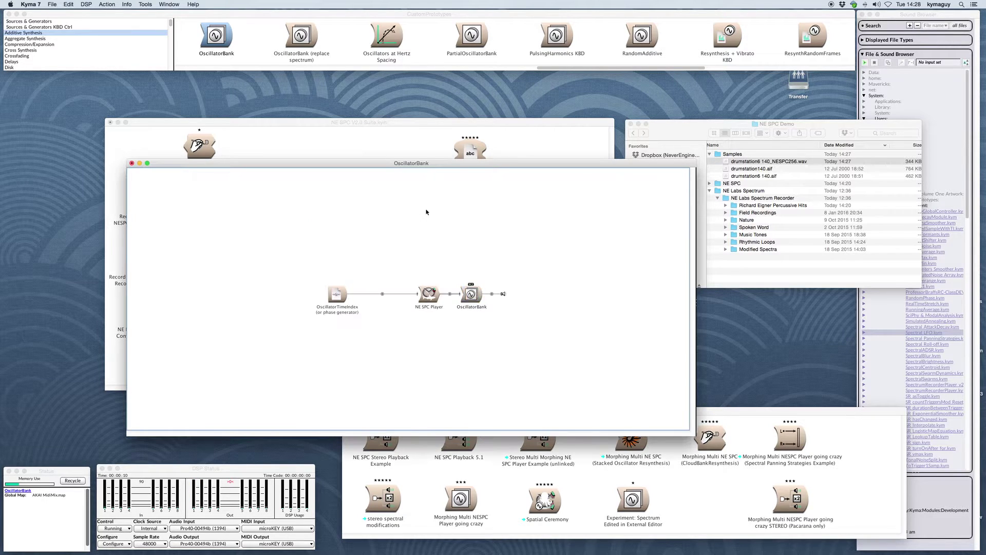
{"action": "key", "text": "super+w"}
{"action": "left_click", "coordinate": [517, 214]}
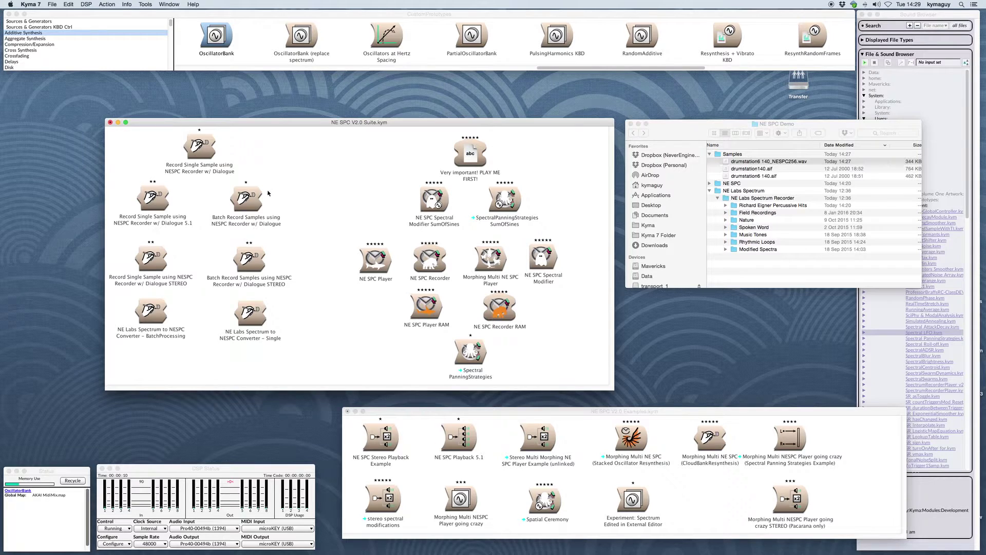
Step: Trash drumstation6 140_NESPC256.wav in Finder's Samples folder and return to Kyma
{"action": "left_click", "coordinate": [248, 198]}
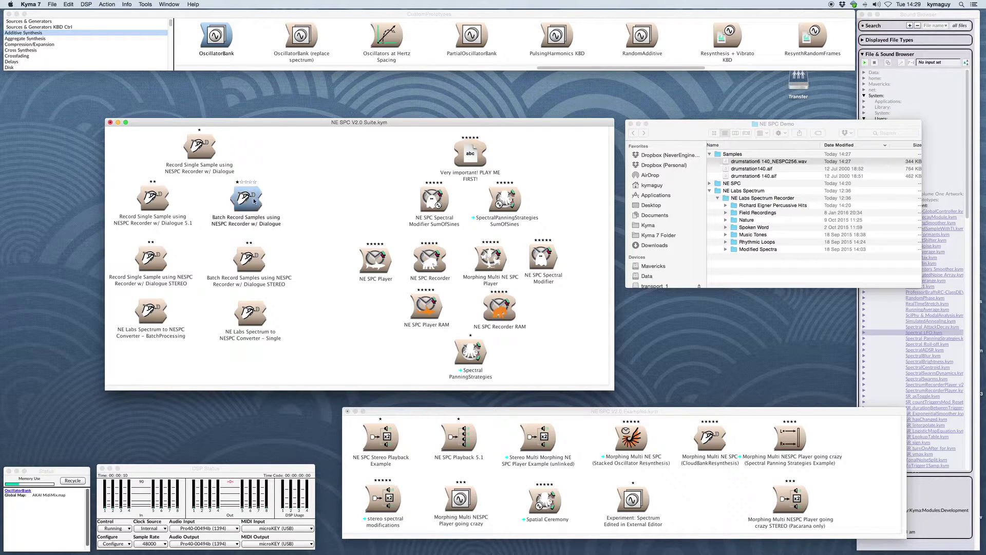
{"action": "left_click", "coordinate": [767, 171]}
{"action": "left_click", "coordinate": [761, 163]}
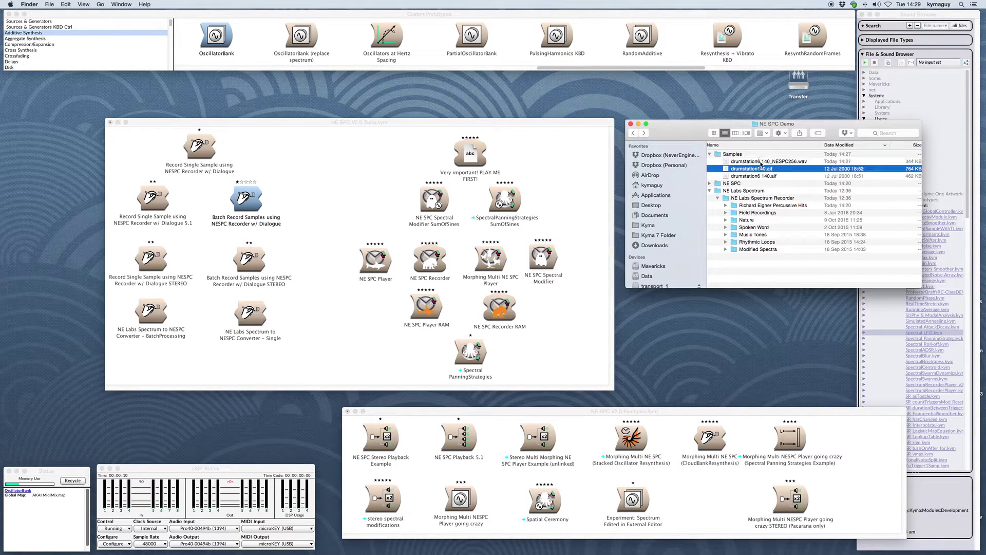
{"action": "key", "text": "super+BackSpace"}
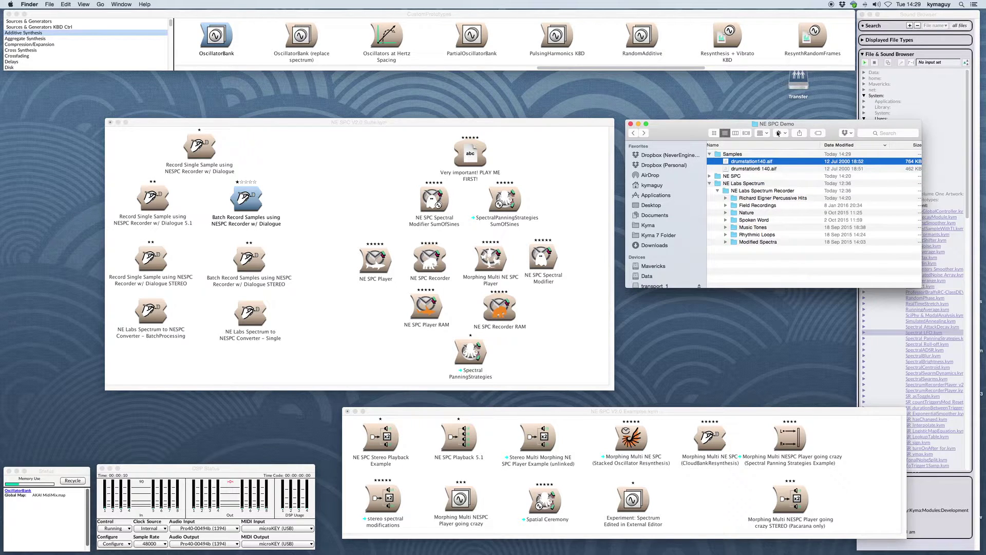
{"action": "left_click", "coordinate": [354, 185]}
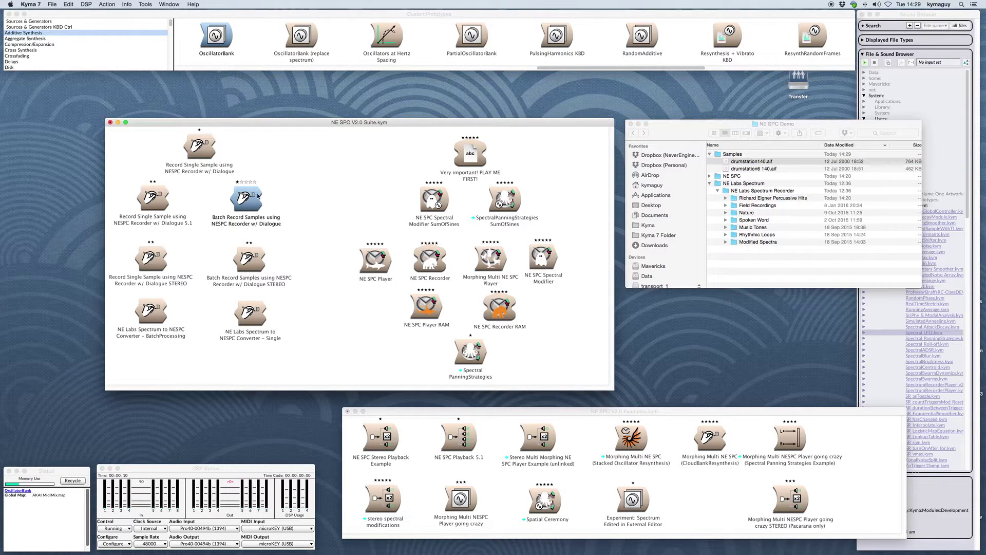
Step: Launch Batch Record Samples with dialogue and pick drumstation6 140.aif from NE SPC Demo > Samples
{"action": "double_click", "coordinate": [247, 199]}
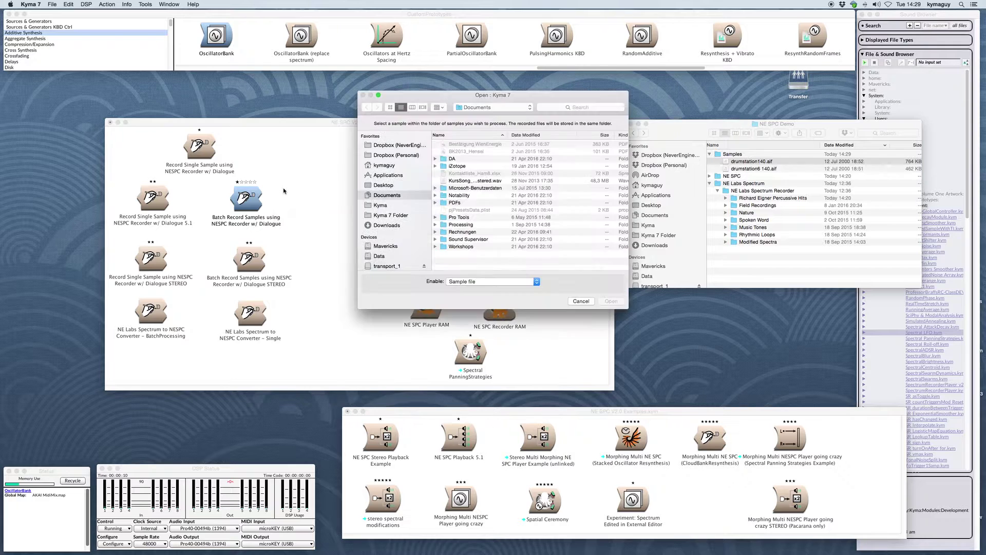
{"action": "left_click", "coordinate": [383, 184]}
{"action": "double_click", "coordinate": [462, 155]}
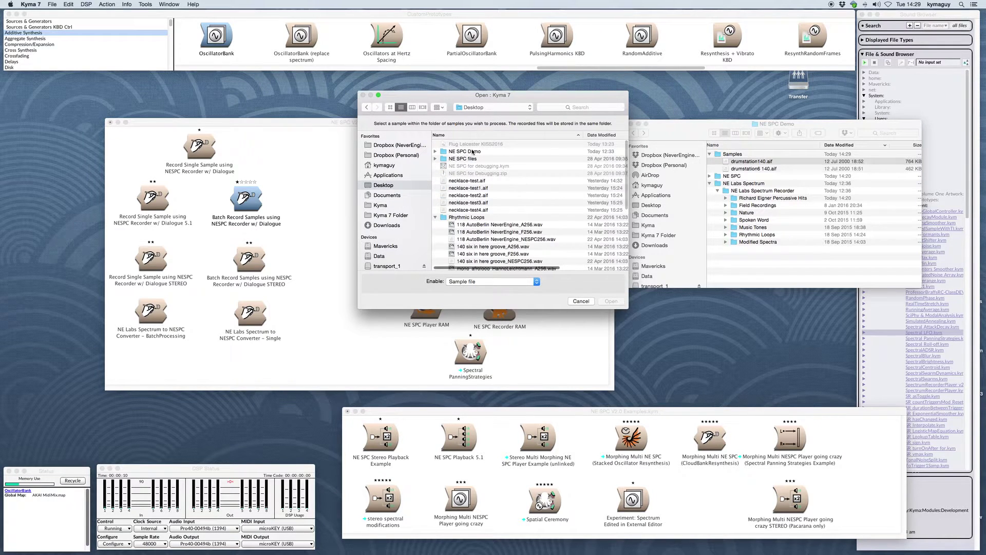
{"action": "left_click", "coordinate": [443, 151]}
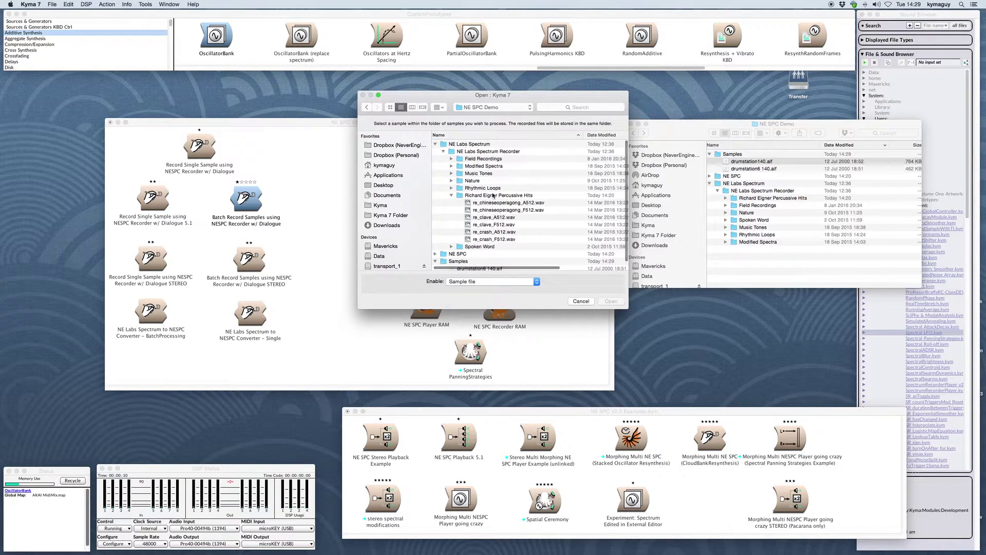
{"action": "scroll", "coordinate": [493, 201], "scroll_direction": "down", "scroll_amount": 2}
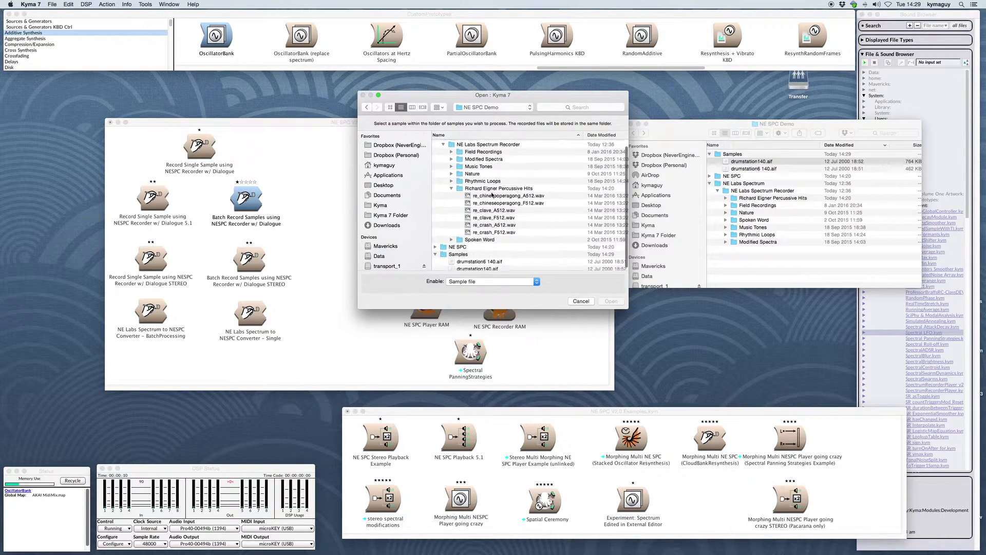
{"action": "left_click", "coordinate": [485, 260]}
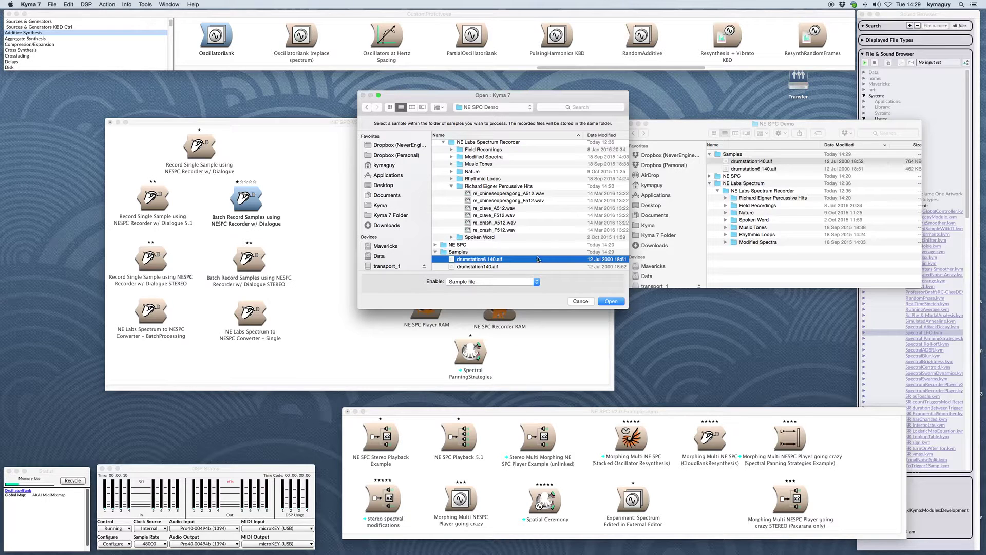
Step: Confirm the source sample and batch-convert with 256 partials and response type 4 (BestTime)
{"action": "left_click", "coordinate": [612, 301]}
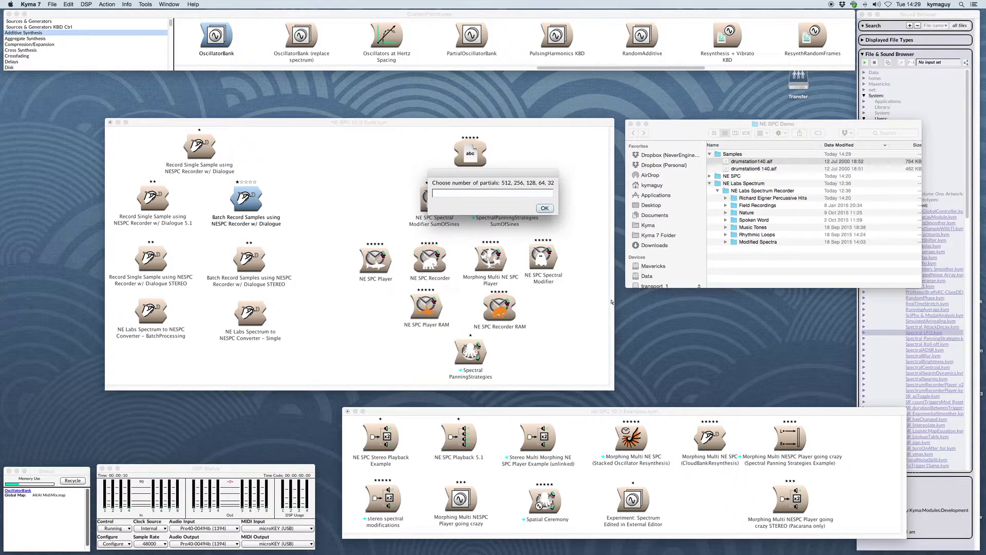
{"action": "type", "text": "256"}
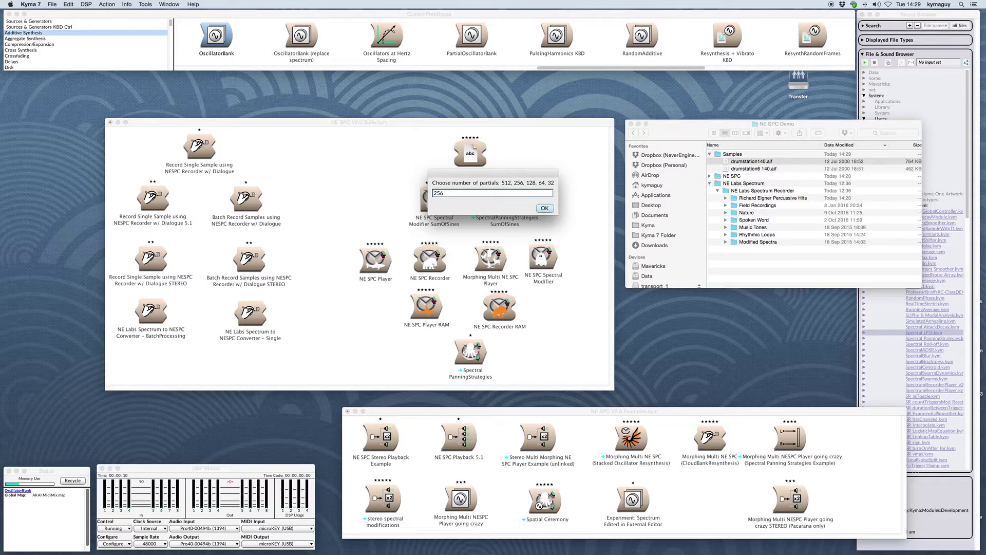
{"action": "key", "text": "Return"}
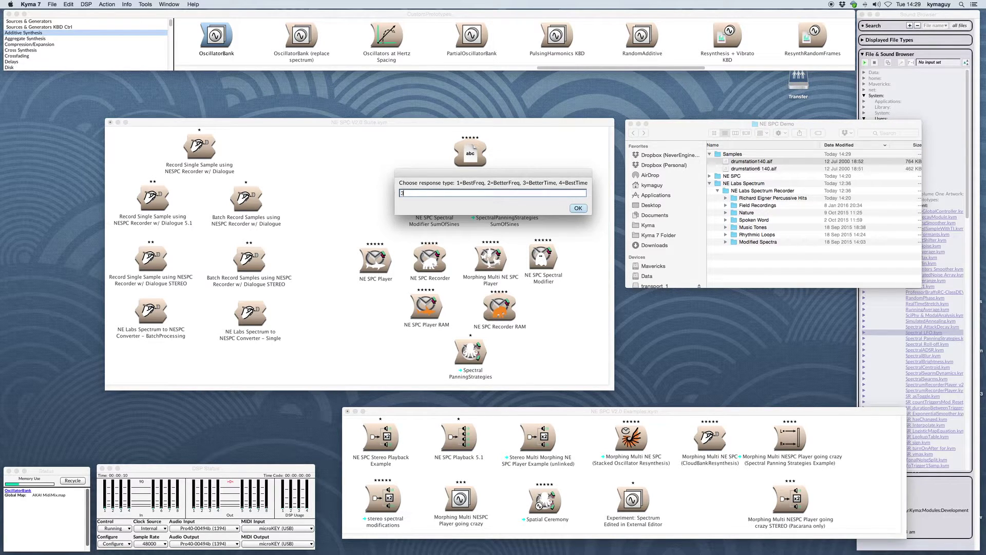
{"action": "key", "text": "BackSpace"}
{"action": "type", "text": "4"}
{"action": "key", "text": "Return"}
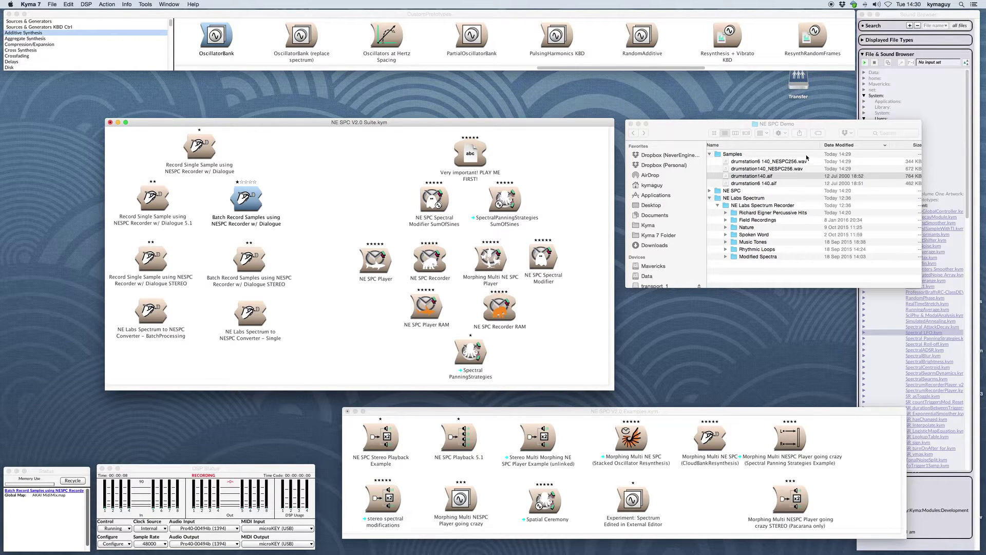
{"action": "left_click", "coordinate": [780, 177]}
{"action": "left_click", "coordinate": [802, 162]}
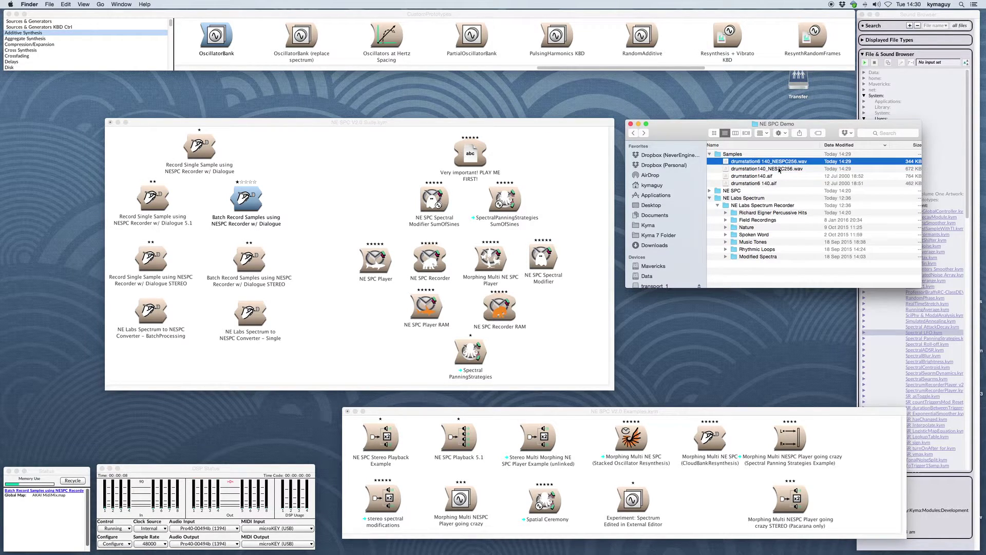
{"action": "left_click", "coordinate": [779, 169]}
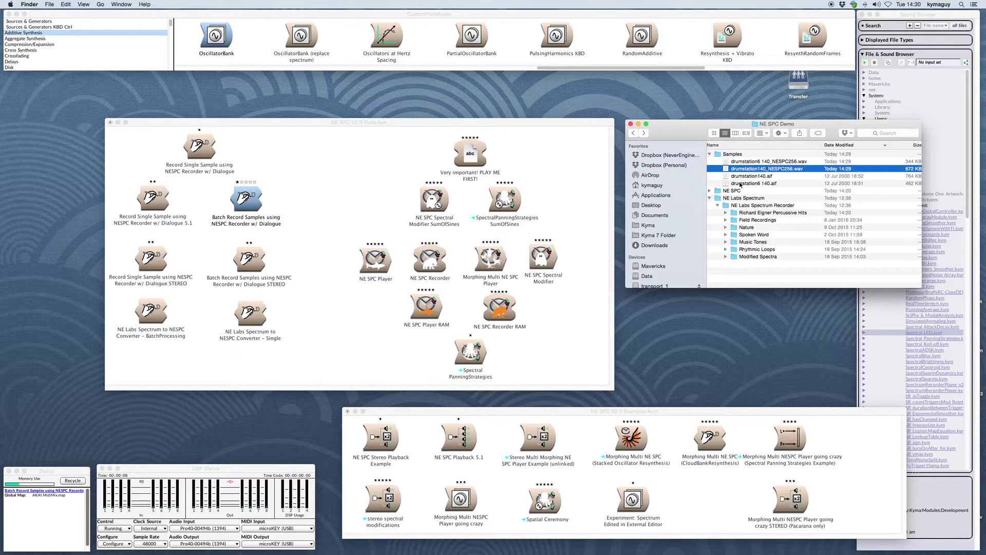
{"action": "left_click", "coordinate": [352, 194]}
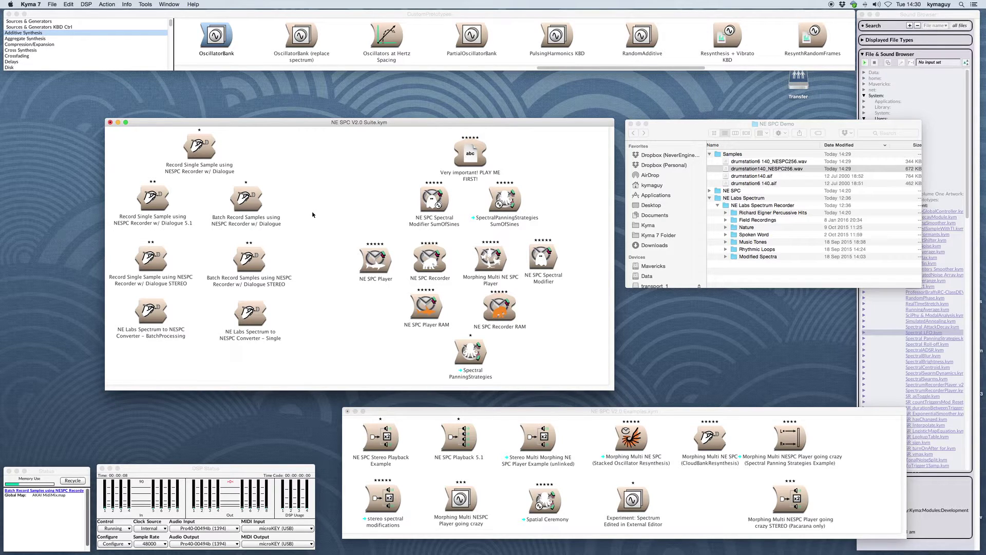
{"action": "double_click", "coordinate": [423, 252]}
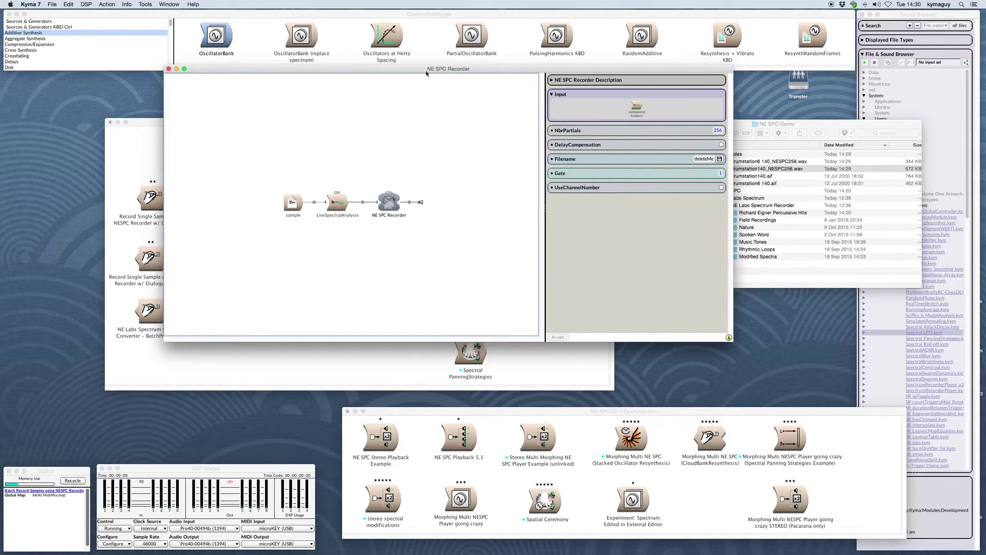
{"action": "left_click_drag", "start_coordinate": [427, 70], "coordinate": [439, 122]}
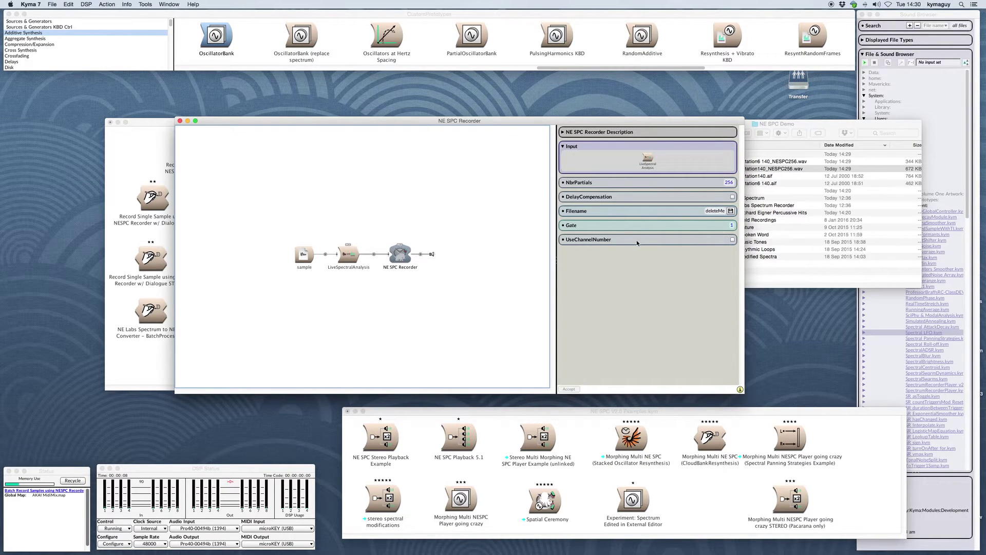
{"action": "left_click", "coordinate": [179, 121]}
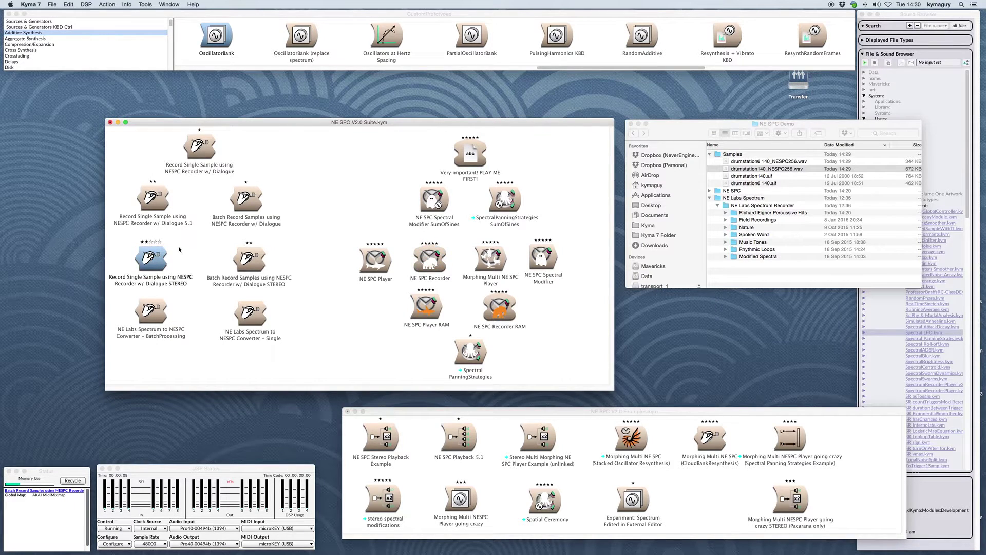
Step: Open the STEREO recorder patch, view the Stereoizer parameters, and select the final Record node
{"action": "double_click", "coordinate": [152, 258]}
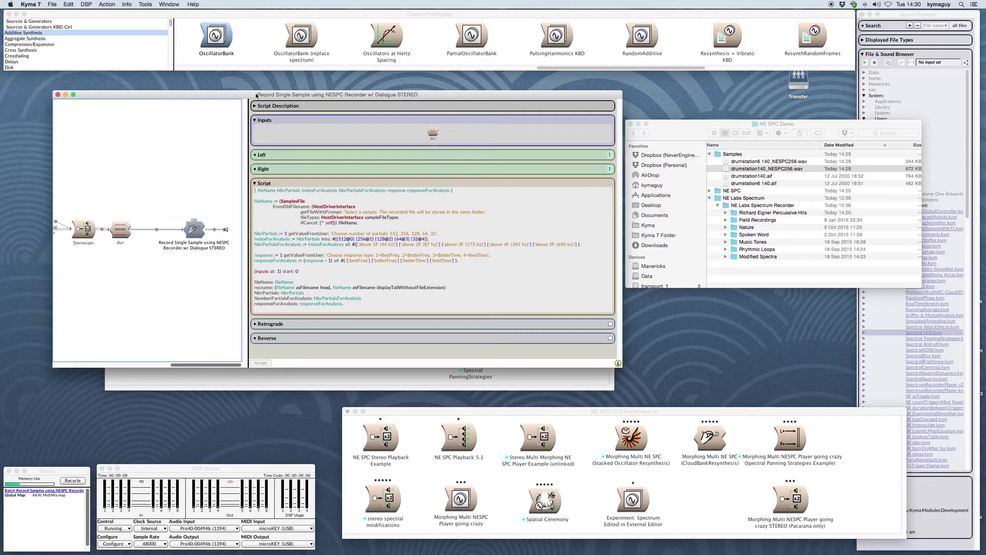
{"action": "left_click_drag", "start_coordinate": [279, 95], "coordinate": [462, 119]}
{"action": "scroll", "coordinate": [345, 216], "scroll_direction": "left", "scroll_amount": 5}
{"action": "scroll", "coordinate": [345, 216], "scroll_direction": "right", "scroll_amount": 5}
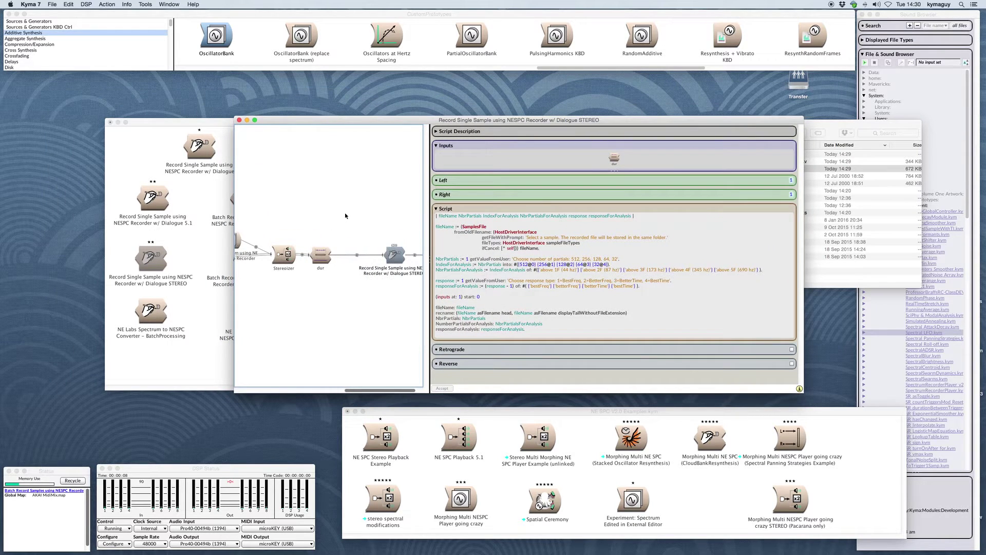
{"action": "scroll", "coordinate": [347, 232], "scroll_direction": "left", "scroll_amount": 5}
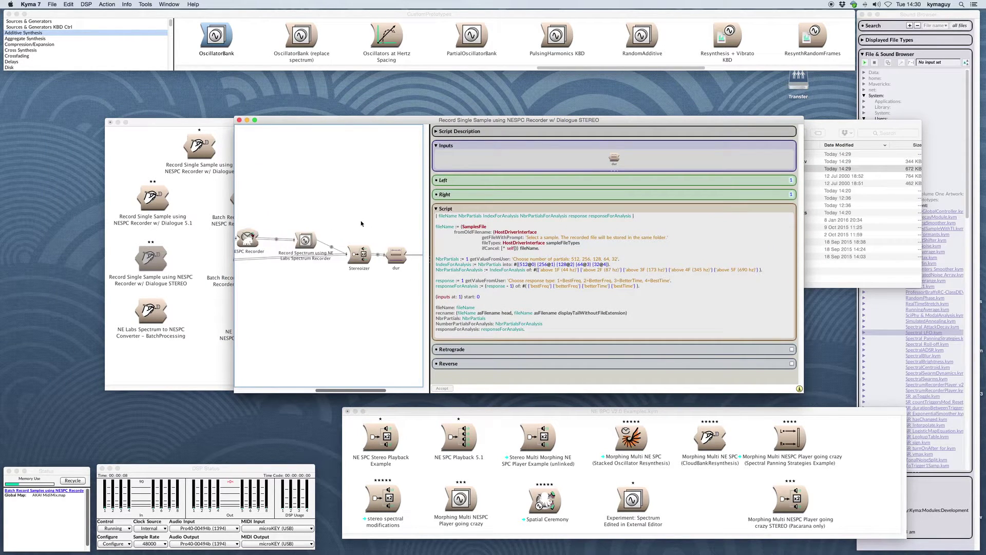
{"action": "scroll", "coordinate": [361, 223], "scroll_direction": "right", "scroll_amount": 3}
{"action": "mouse_move", "coordinate": [359, 254]}
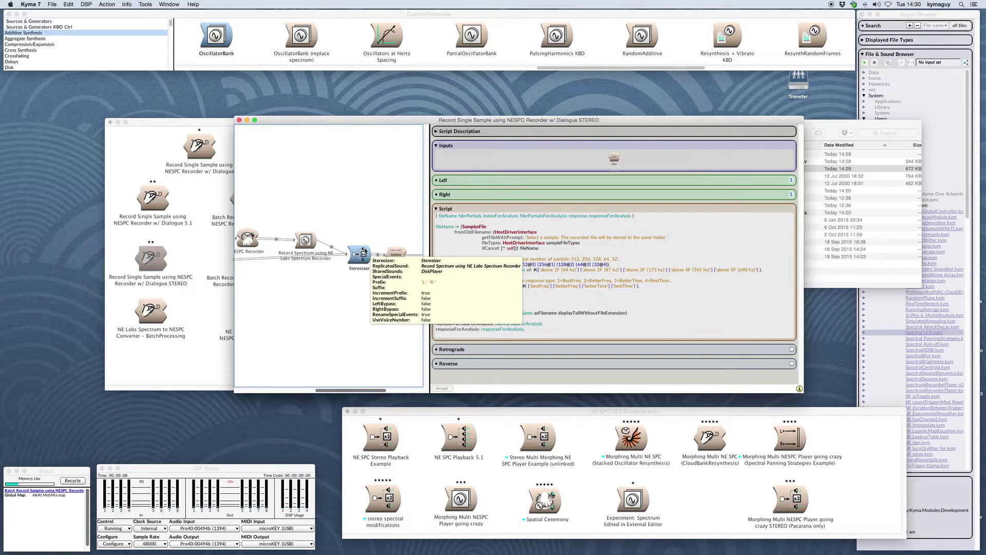
{"action": "double_click", "coordinate": [360, 254]}
{"action": "scroll", "coordinate": [354, 231], "scroll_direction": "left", "scroll_amount": 5}
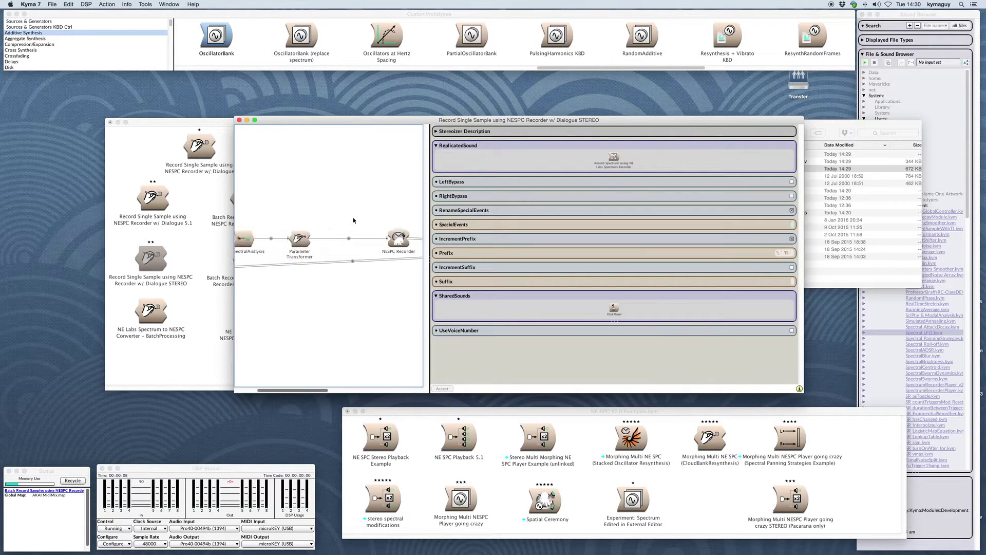
{"action": "scroll", "coordinate": [354, 221], "scroll_direction": "left", "scroll_amount": 5}
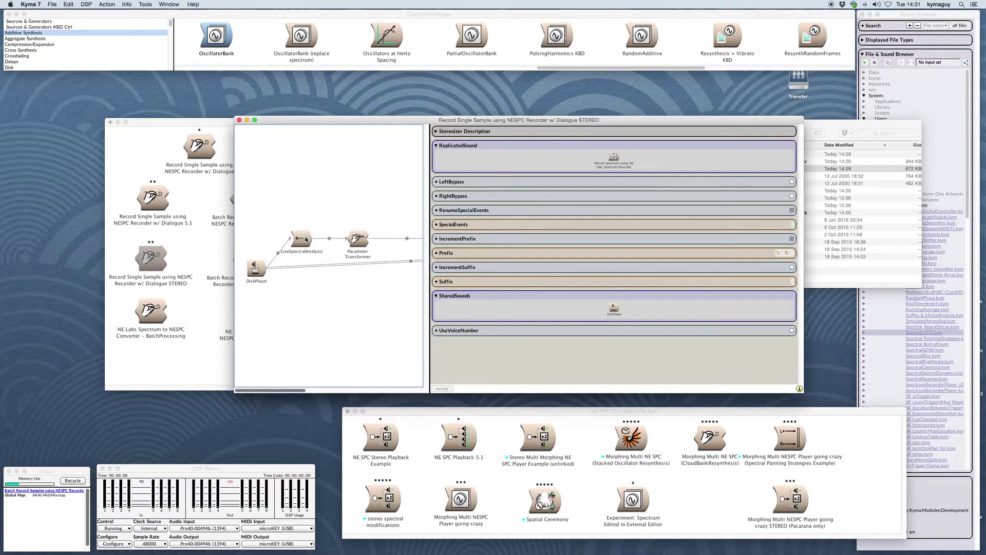
{"action": "scroll", "coordinate": [306, 240], "scroll_direction": "right", "scroll_amount": 3}
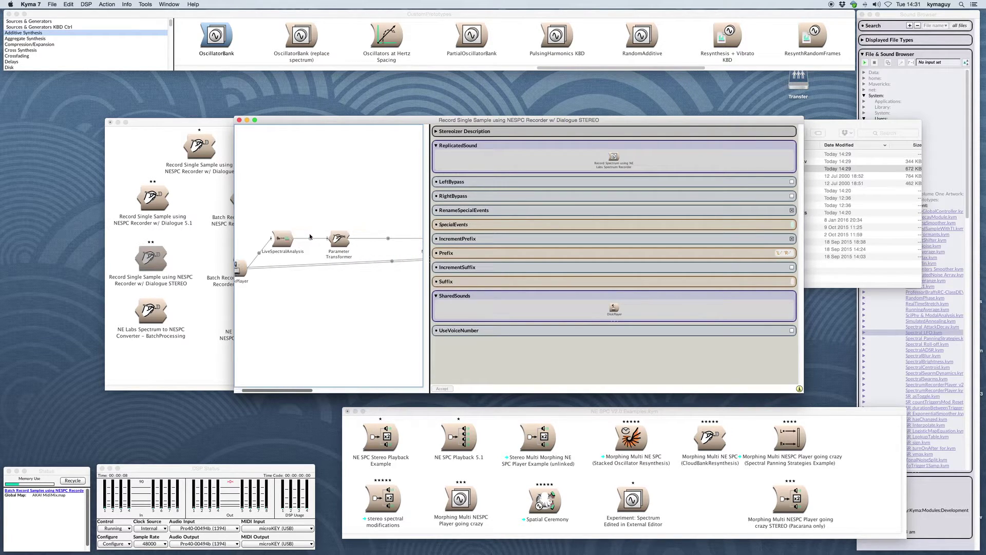
{"action": "scroll", "coordinate": [310, 236], "scroll_direction": "right", "scroll_amount": 3}
{"action": "scroll", "coordinate": [313, 236], "scroll_direction": "right", "scroll_amount": 3}
{"action": "scroll", "coordinate": [316, 235], "scroll_direction": "right", "scroll_amount": 3}
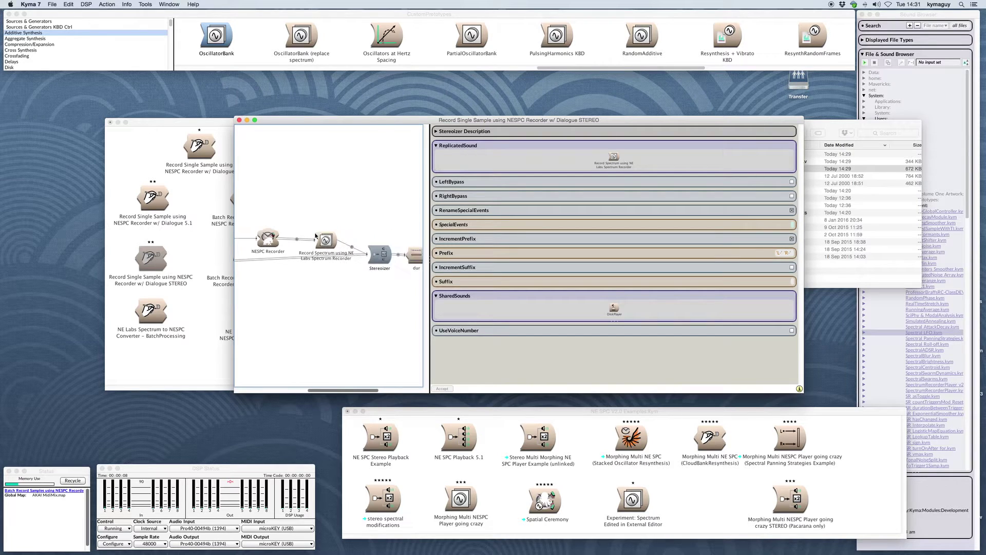
{"action": "scroll", "coordinate": [315, 235], "scroll_direction": "right", "scroll_amount": 3}
{"action": "scroll", "coordinate": [315, 236], "scroll_direction": "right", "scroll_amount": 3}
{"action": "left_click", "coordinate": [373, 257]}
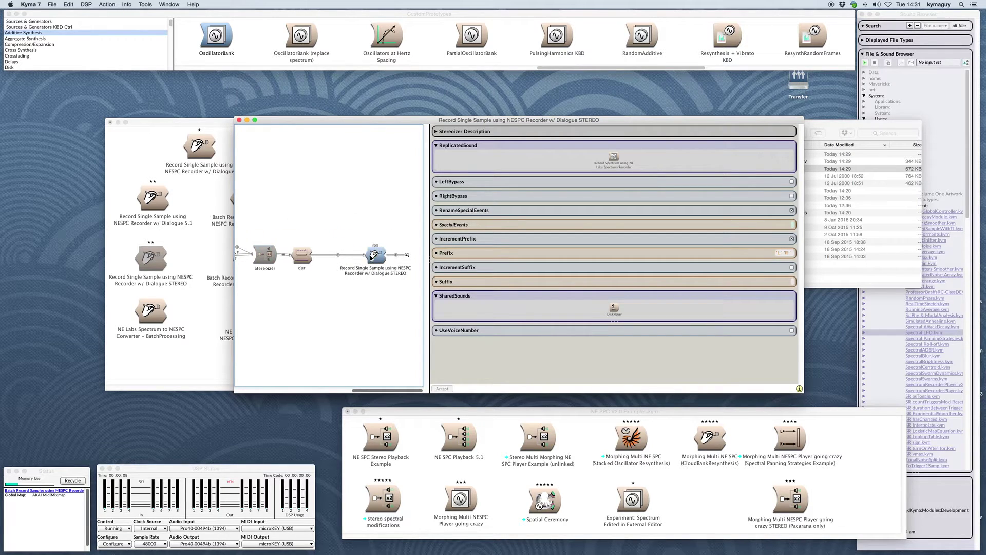
Step: Record drumstation6 140.aif in stereo with 64 partials and the BestTime response
{"action": "key", "text": "space"}
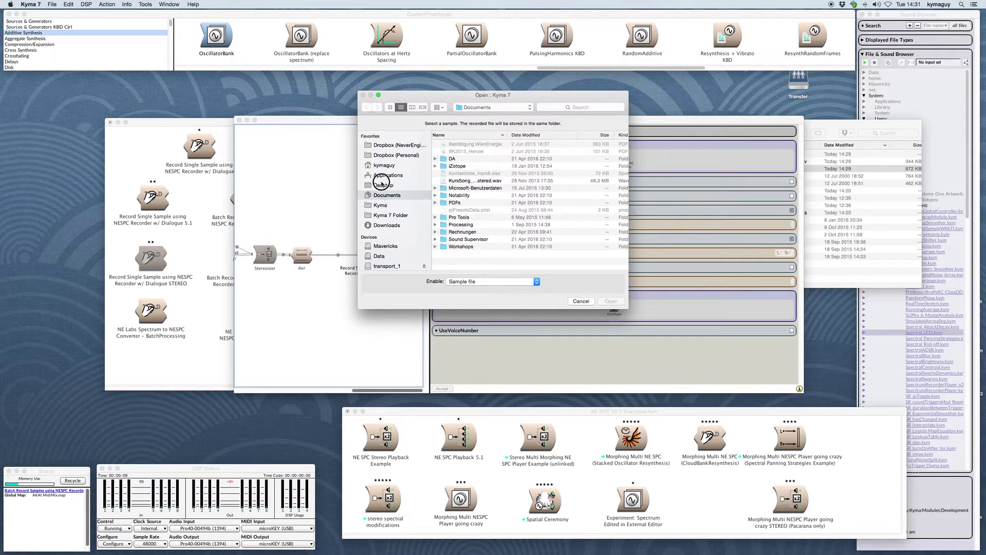
{"action": "left_click", "coordinate": [382, 185]}
{"action": "left_click", "coordinate": [435, 151]}
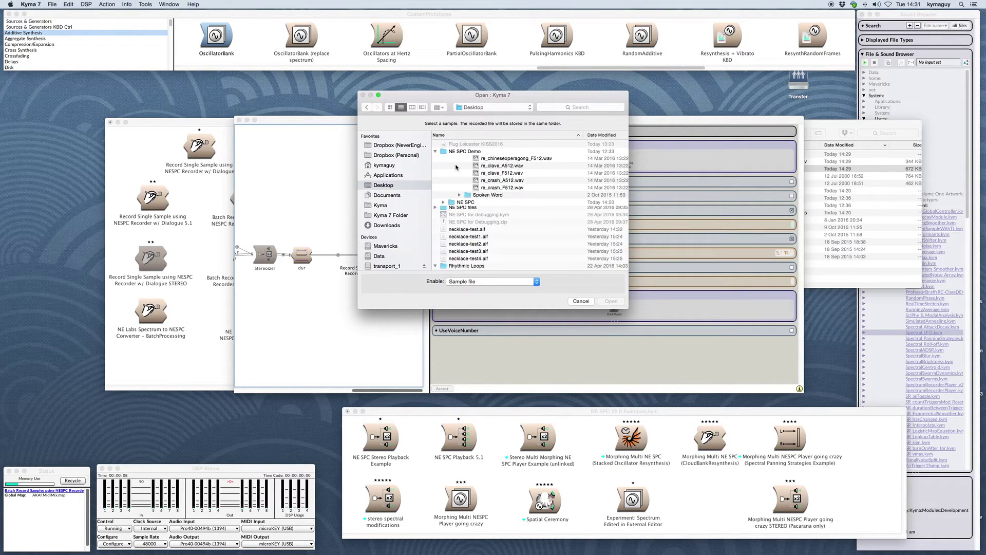
{"action": "scroll", "coordinate": [485, 216], "scroll_direction": "down", "scroll_amount": 5}
{"action": "scroll", "coordinate": [493, 220], "scroll_direction": "down", "scroll_amount": 3}
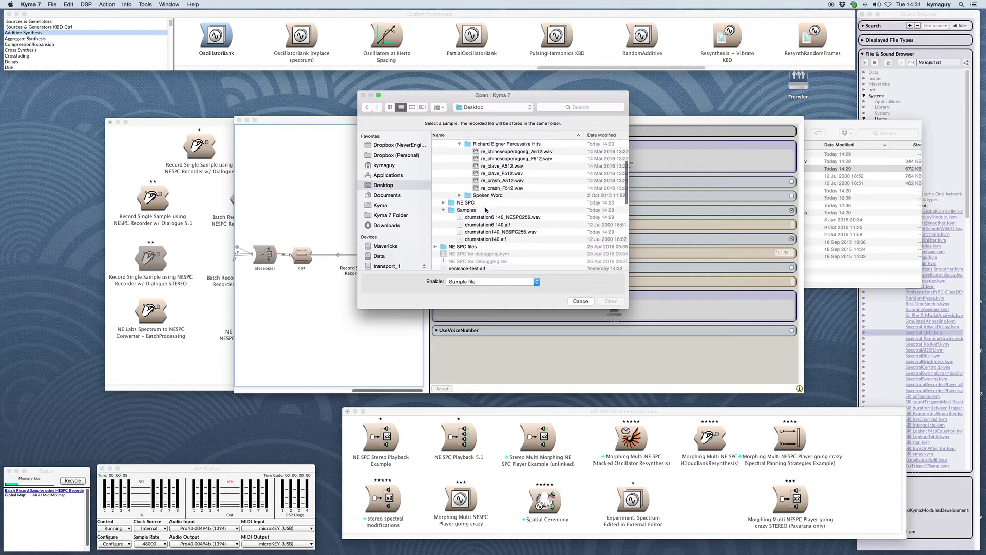
{"action": "left_click", "coordinate": [501, 223]}
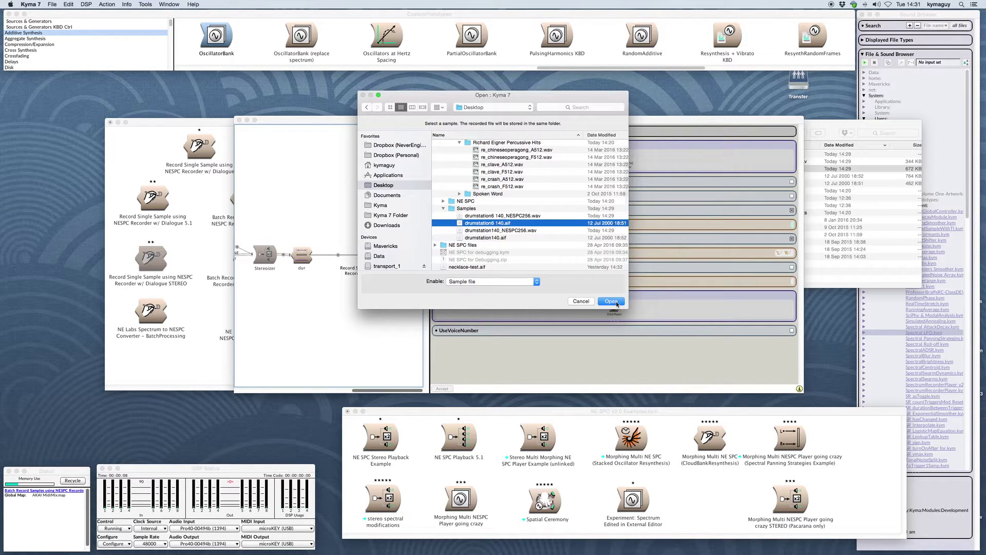
{"action": "left_click", "coordinate": [612, 300]}
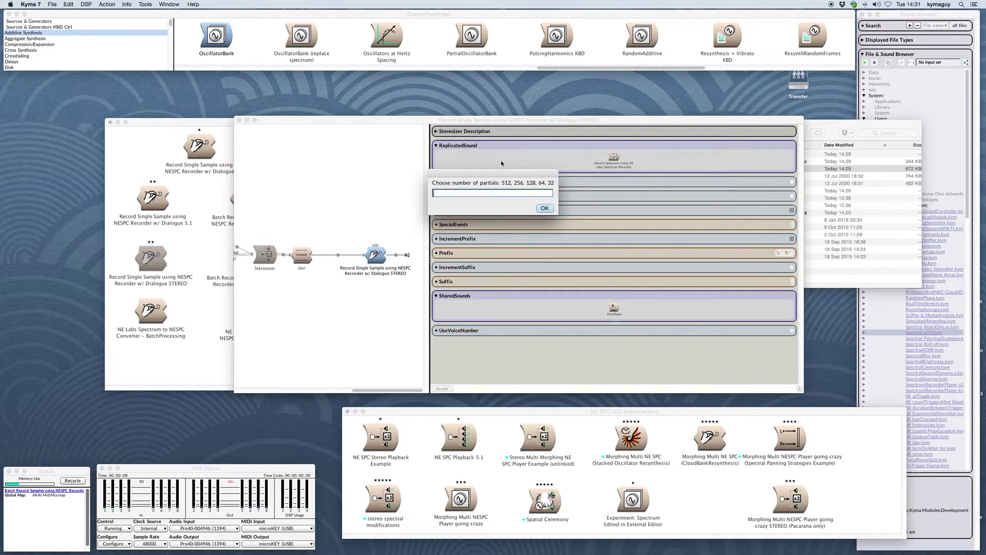
{"action": "type", "text": "64"}
{"action": "key", "text": "Return"}
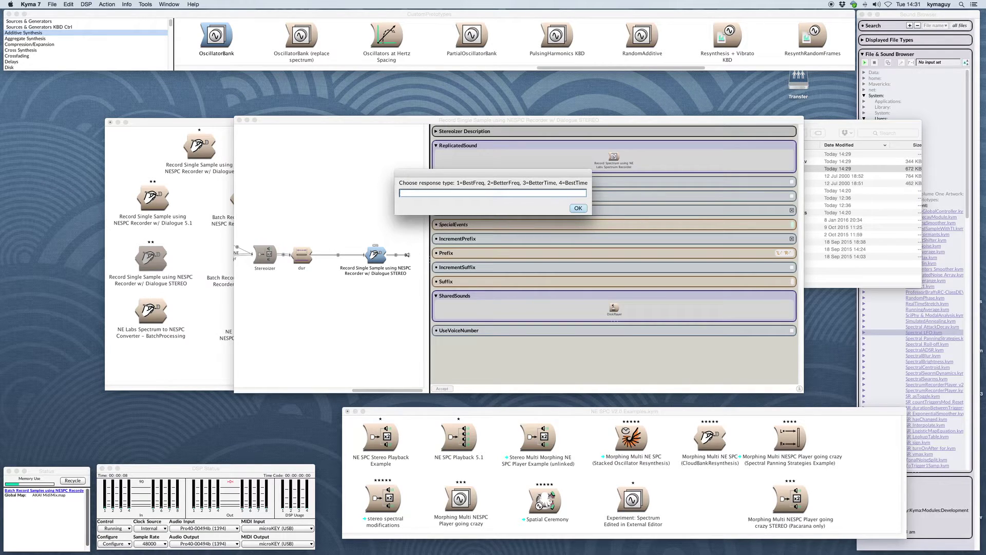
{"action": "type", "text": "4"}
{"action": "key", "text": "Return"}
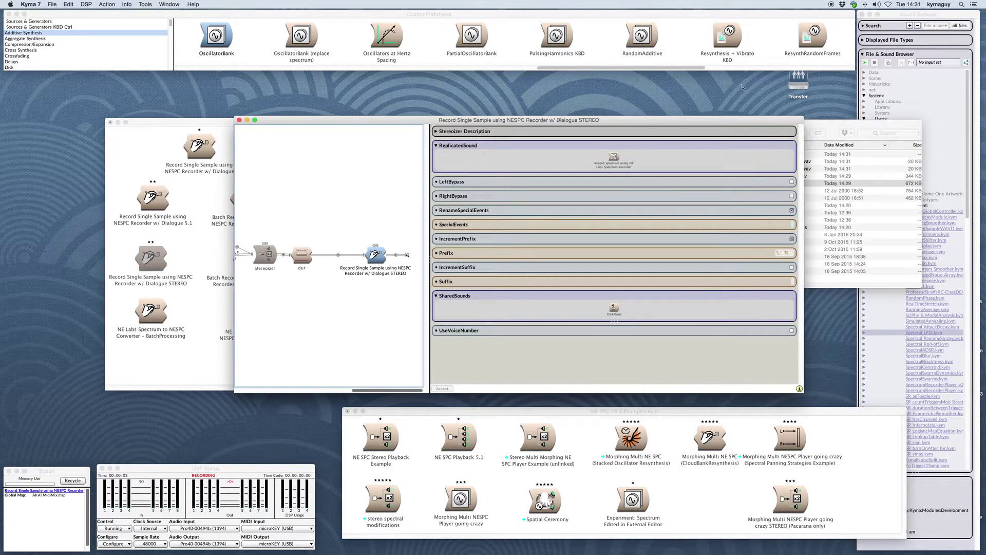
Step: Select the new drumstation6 140_NESPC256.1.wav in Samples, then close the Finder window
{"action": "left_click", "coordinate": [832, 124]}
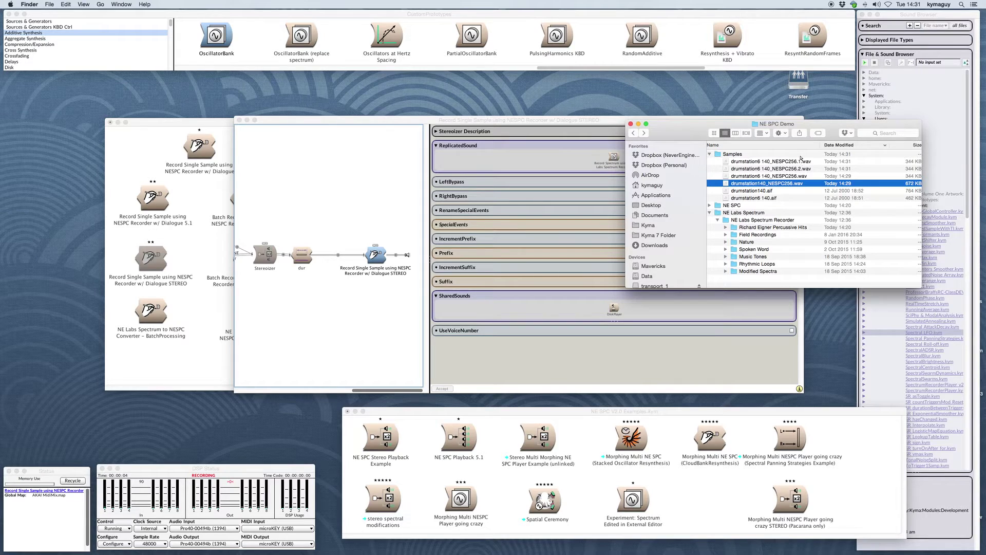
{"action": "left_click", "coordinate": [781, 162]}
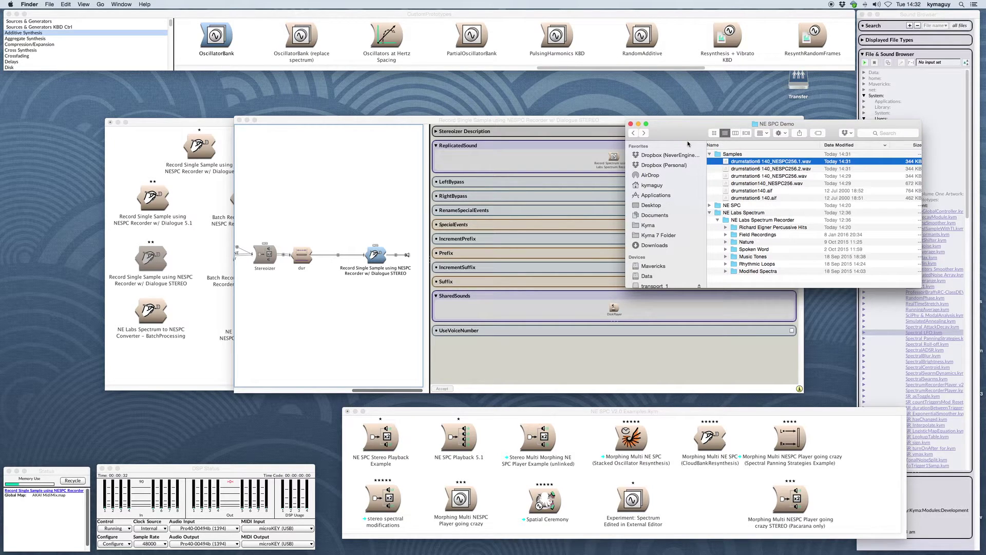
{"action": "left_click", "coordinate": [631, 123]}
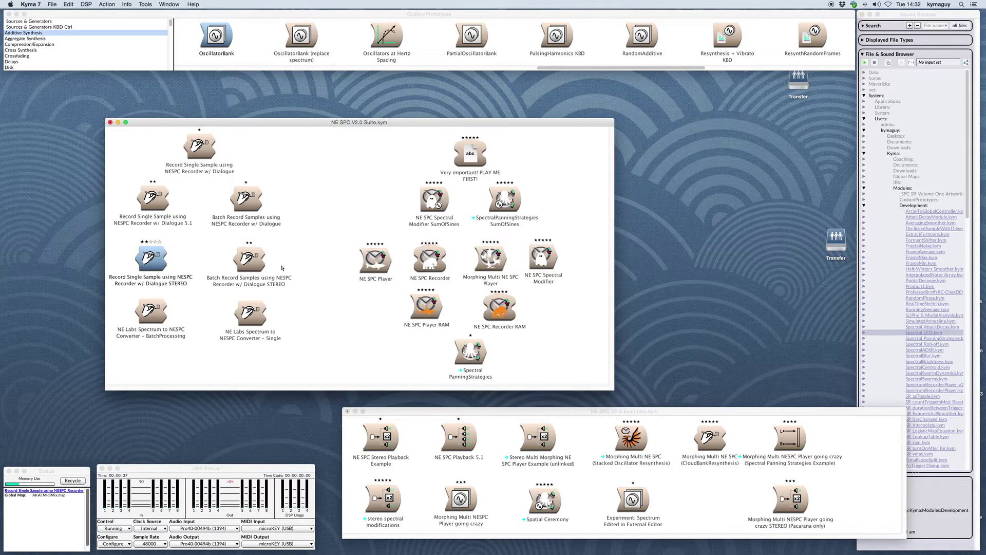
Step: Open the NE SPC Stereo Playback Example and show its NE SPC Player parameters
{"action": "left_click", "coordinate": [344, 228]}
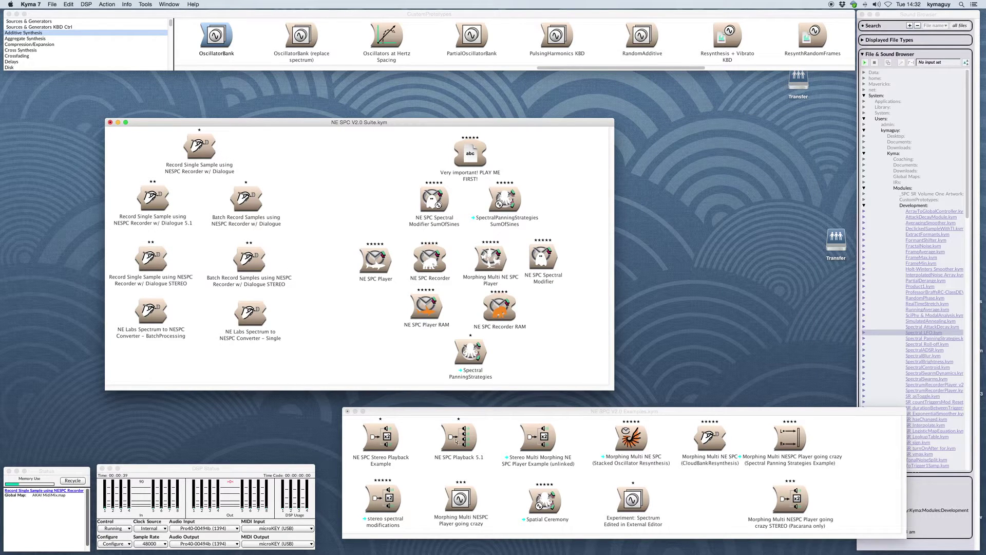
{"action": "double_click", "coordinate": [382, 437]}
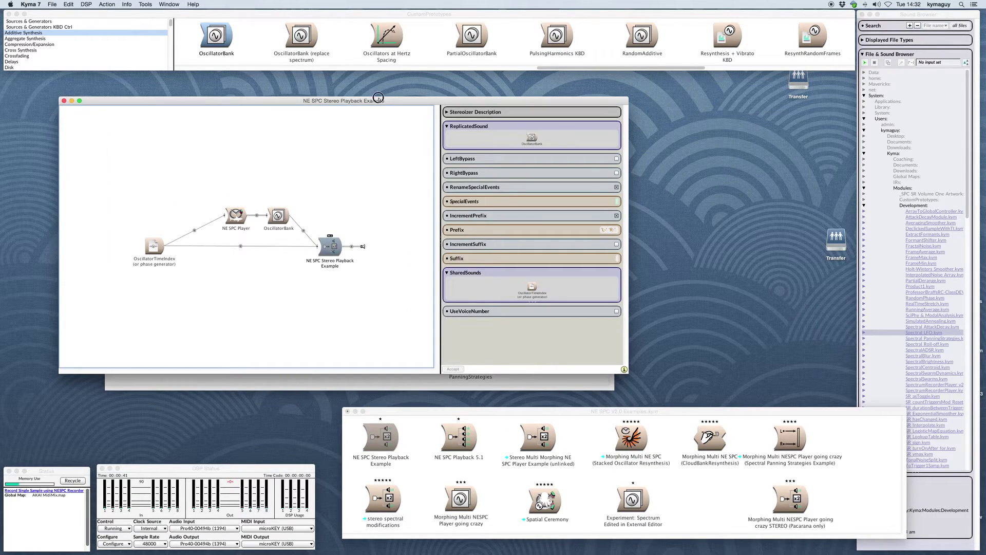
{"action": "left_click_drag", "start_coordinate": [377, 100], "coordinate": [551, 112]}
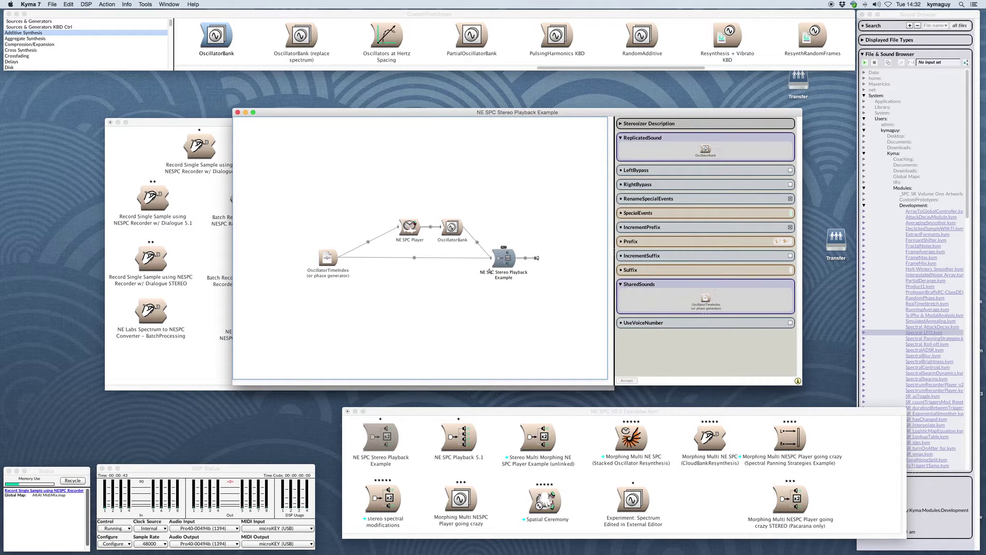
{"action": "left_click", "coordinate": [500, 259]}
{"action": "left_click", "coordinate": [410, 228]}
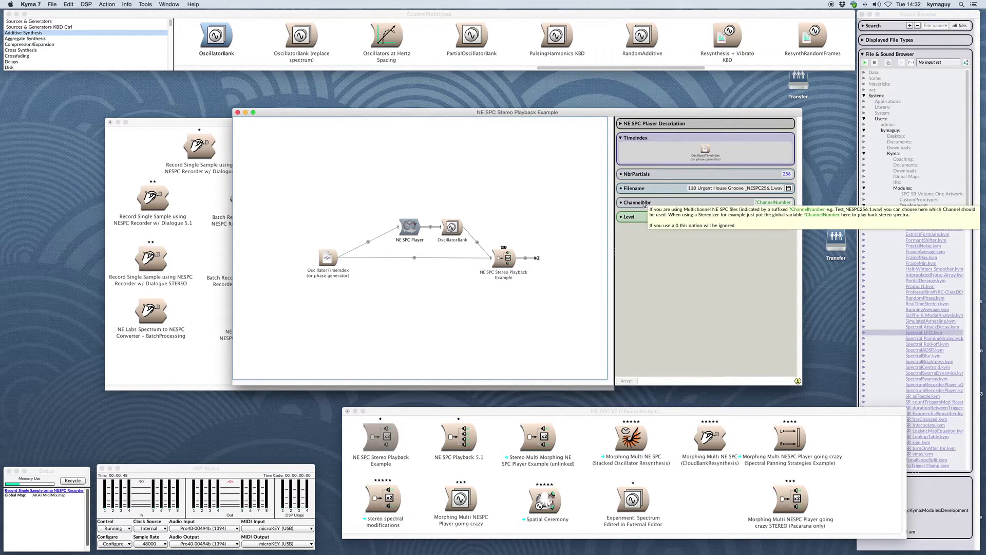
Step: Inspect the ChannelNbr expression, then start choosing a new Filename spectrum file
{"action": "double_click", "coordinate": [765, 202]}
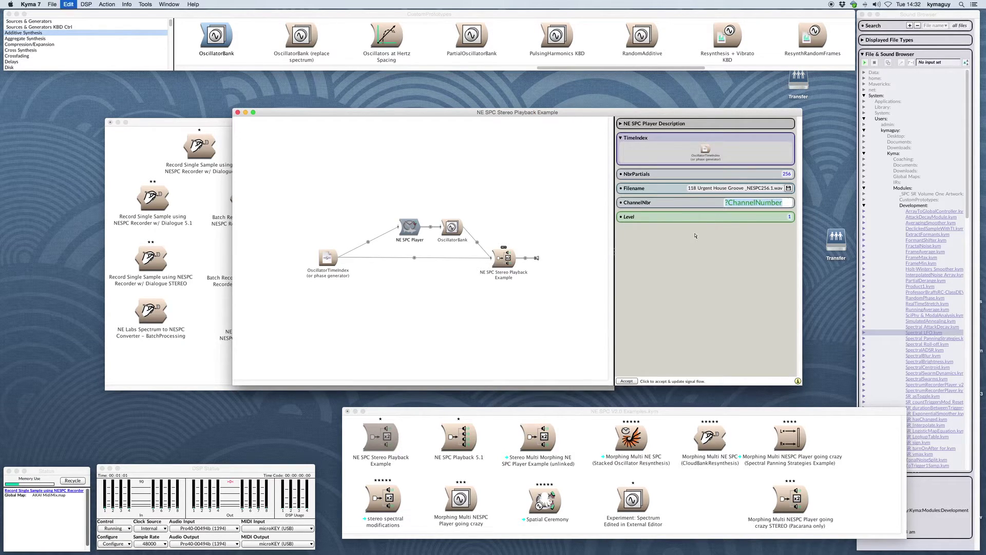
{"action": "left_click", "coordinate": [712, 211]}
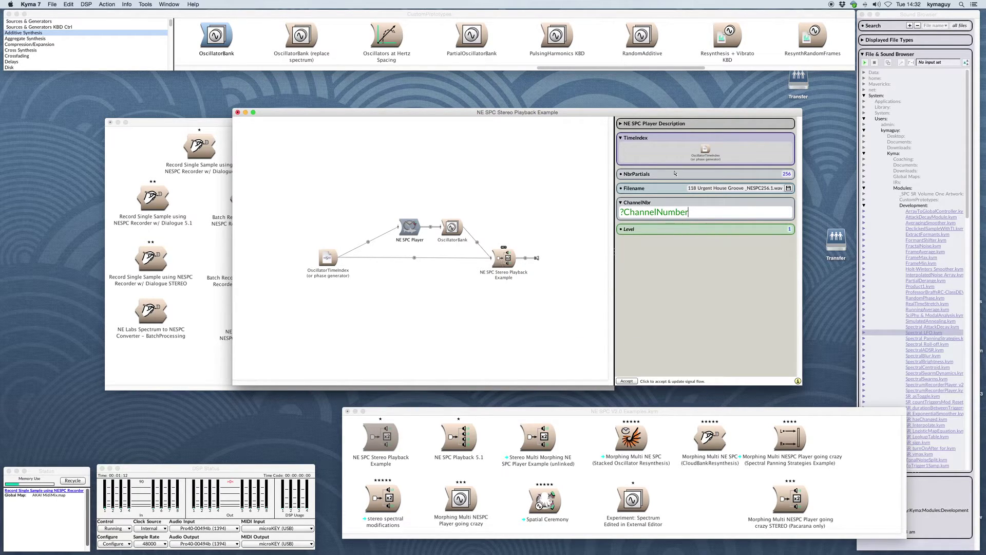
{"action": "left_click", "coordinate": [788, 188]}
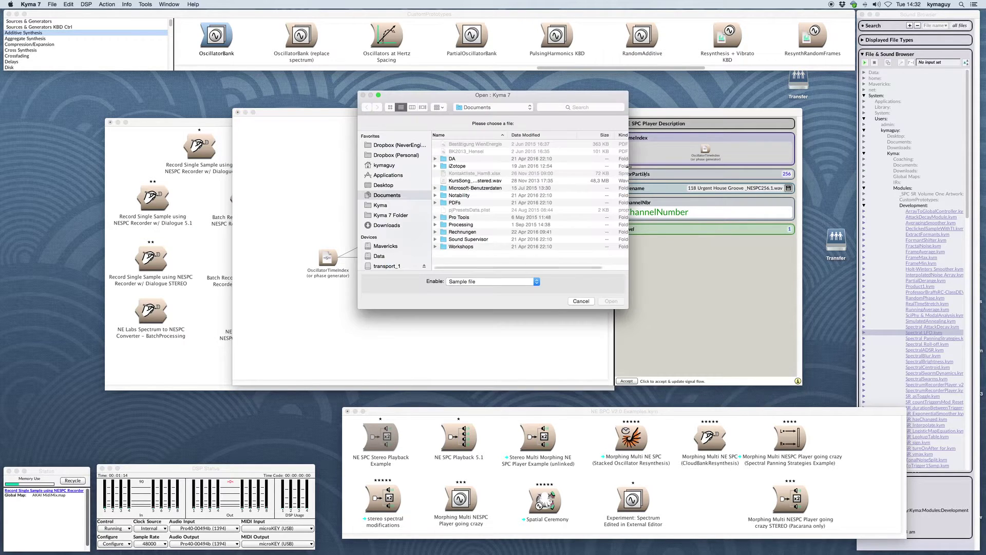
Step: Load drumstation6 140_NESPC256.1.wav into the Stereo Playback Example and play it
{"action": "left_click", "coordinate": [384, 185]}
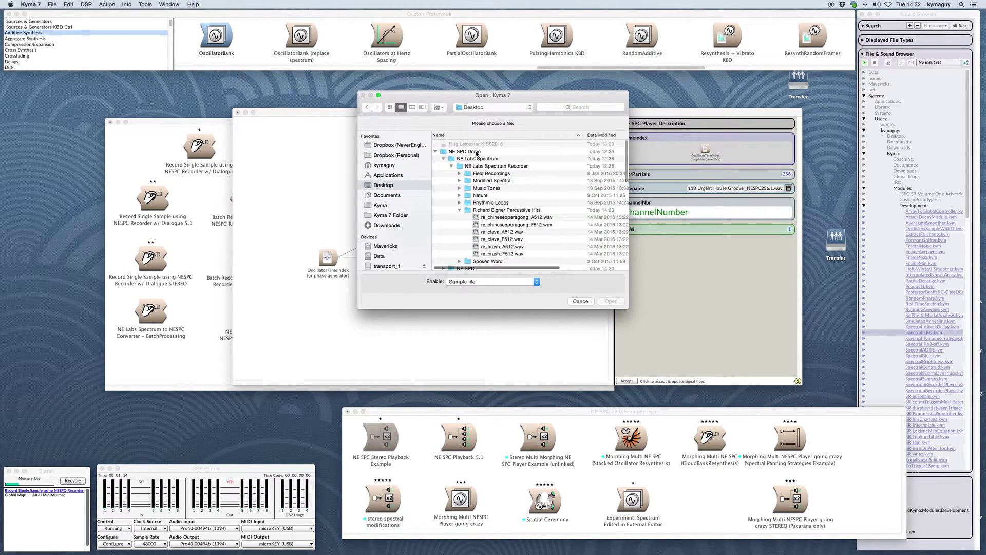
{"action": "scroll", "coordinate": [494, 175], "scroll_direction": "down", "scroll_amount": 5}
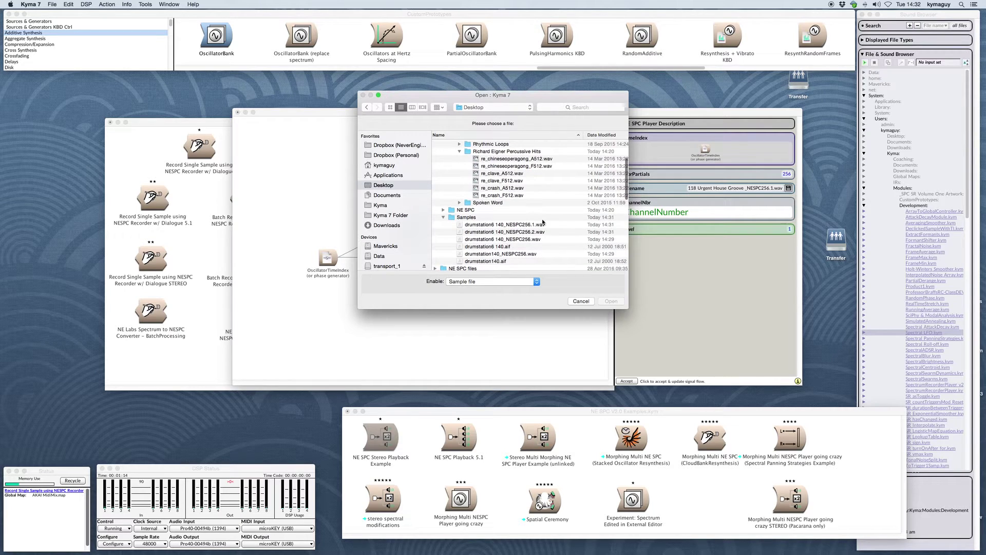
{"action": "double_click", "coordinate": [543, 223]}
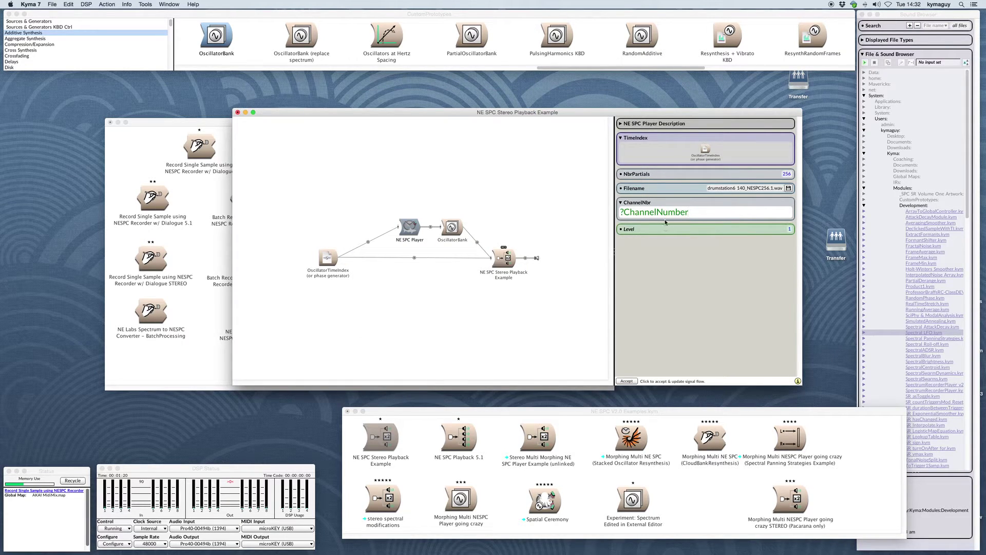
{"action": "left_click", "coordinate": [509, 260]}
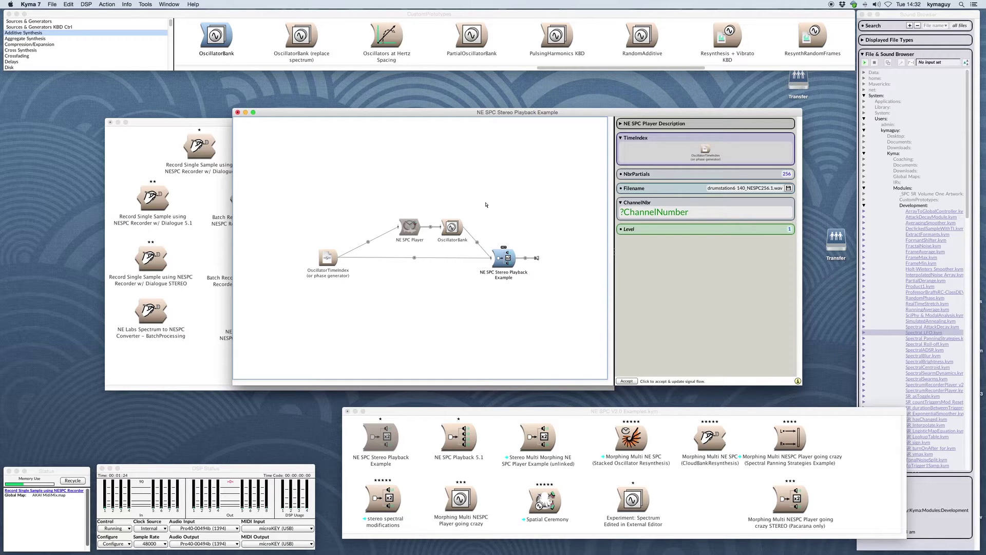
{"action": "key", "text": "super+p"}
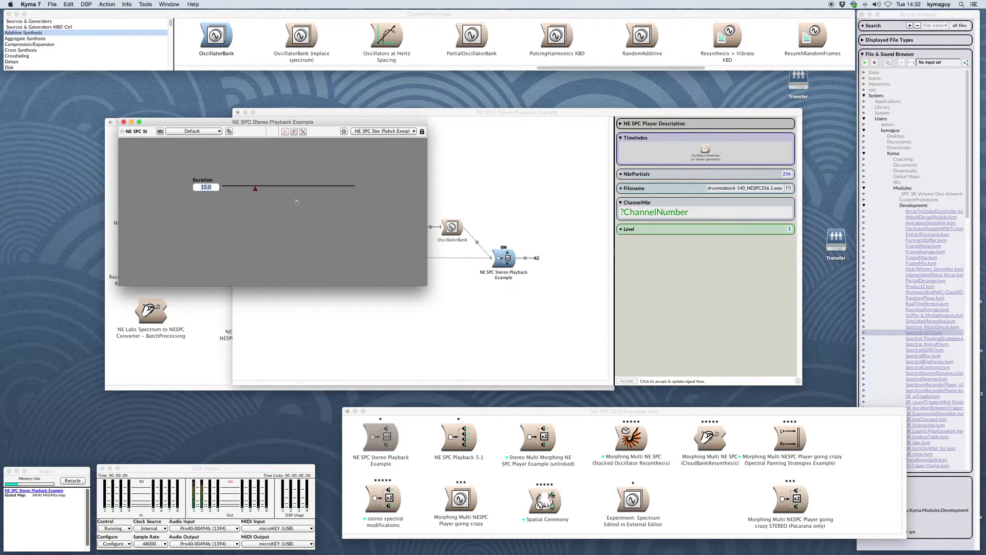
{"action": "type", "text": "5.4"}
{"action": "type", "text": "1.8"}
Step: Lower the Duration to 1.8, then close the controls and the example editor
{"action": "key", "text": "Return"}
{"action": "key", "text": "super+k"}
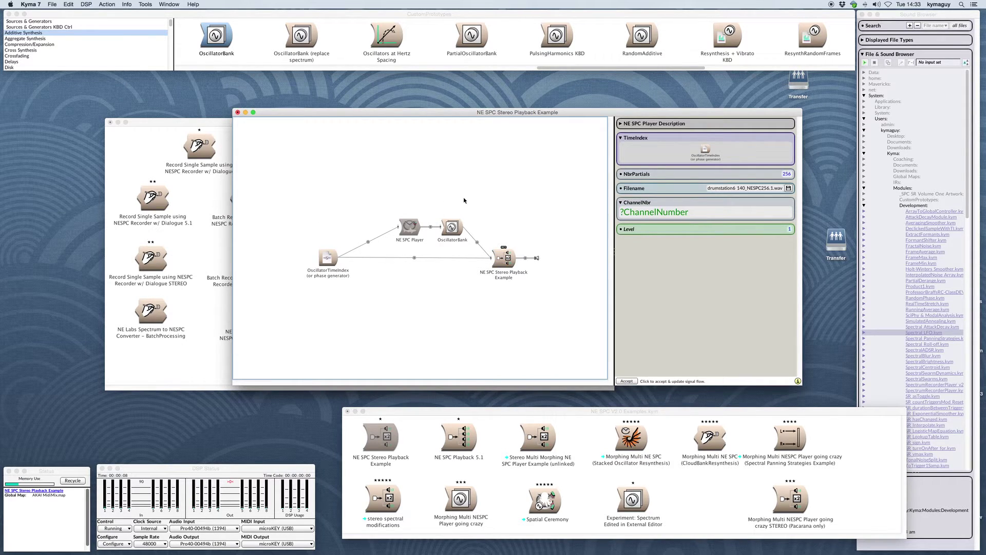
{"action": "key", "text": "super+w"}
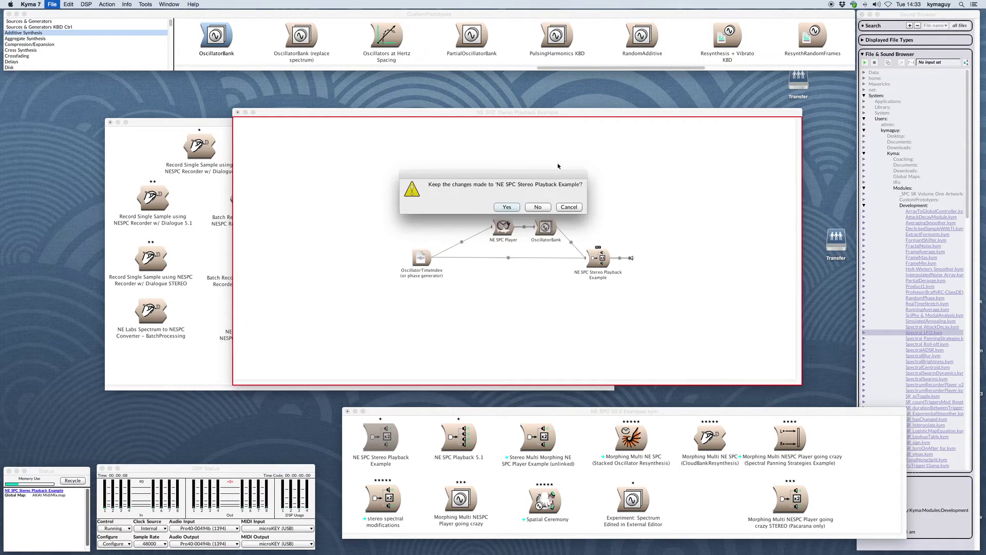
Step: Dismiss the keep-changes prompt and open the NE SPC Playback 5.1 player's parameters
{"action": "left_click", "coordinate": [549, 206]}
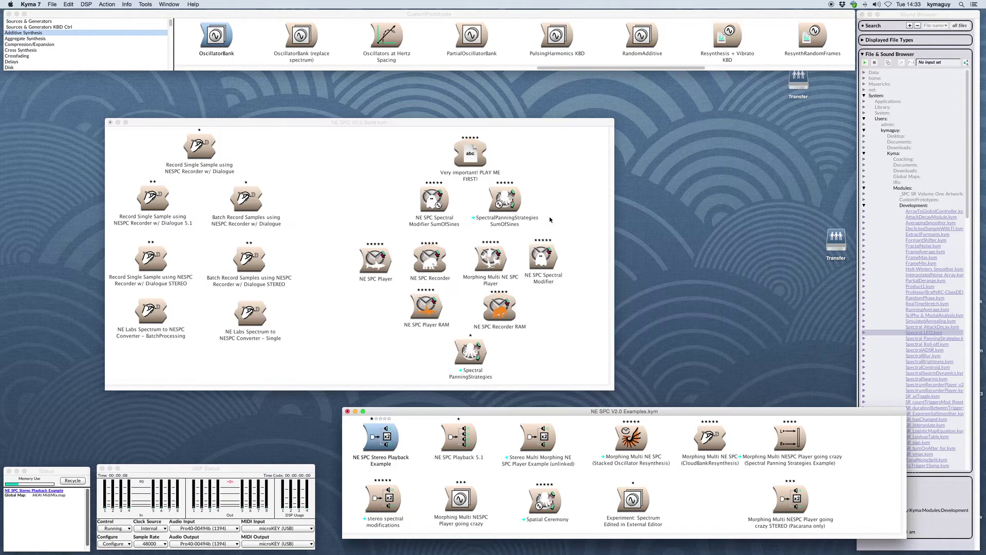
{"action": "double_click", "coordinate": [459, 437]}
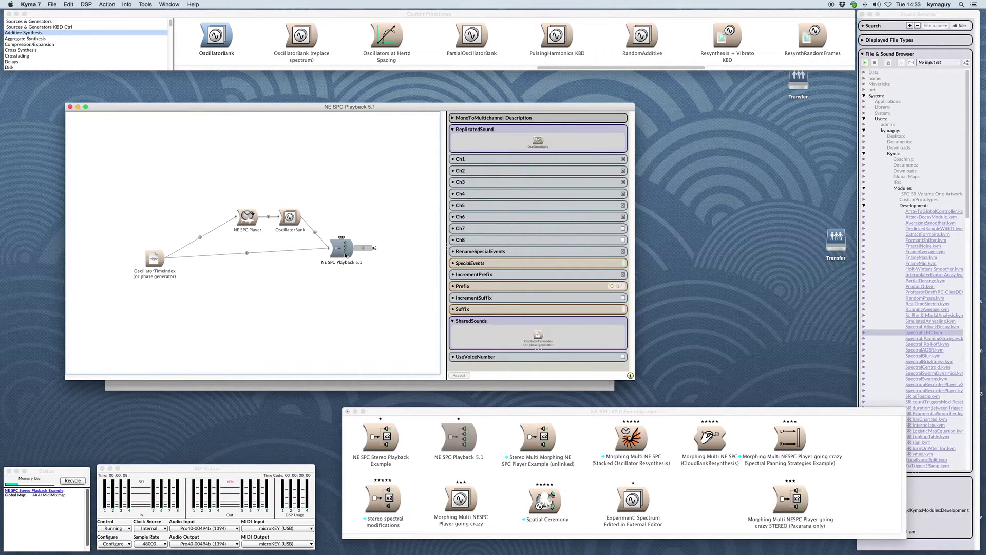
{"action": "double_click", "coordinate": [247, 218]}
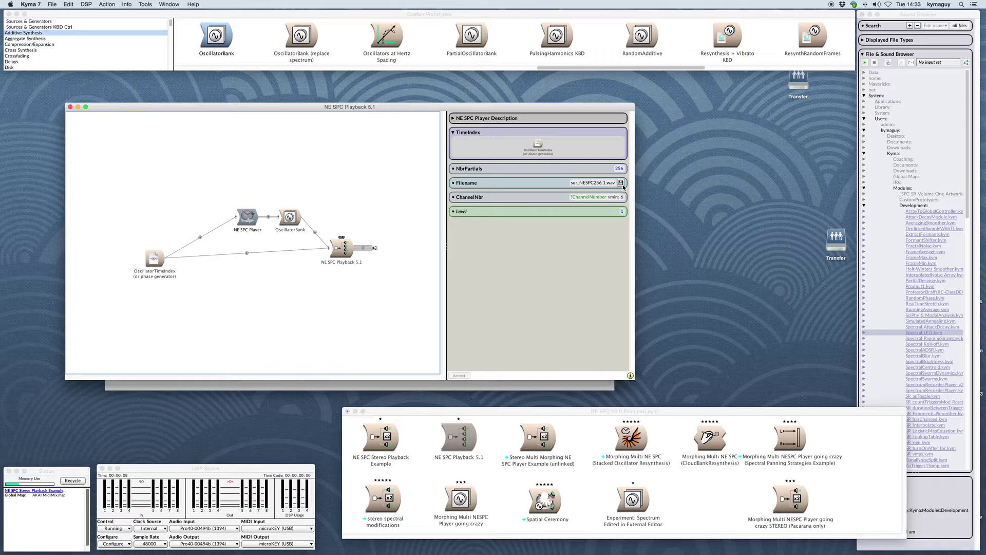
{"action": "left_click", "coordinate": [342, 247]}
Step: Enlarge the ChannelNbr expression (minimum 6), then close the 5.1 example editor
{"action": "double_click", "coordinate": [583, 197]}
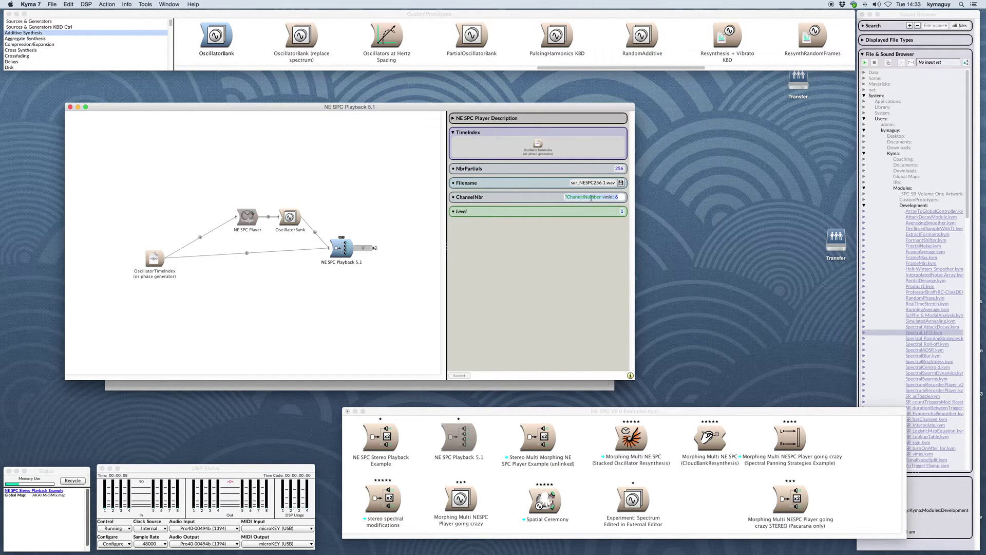
{"action": "key", "text": "super+l"}
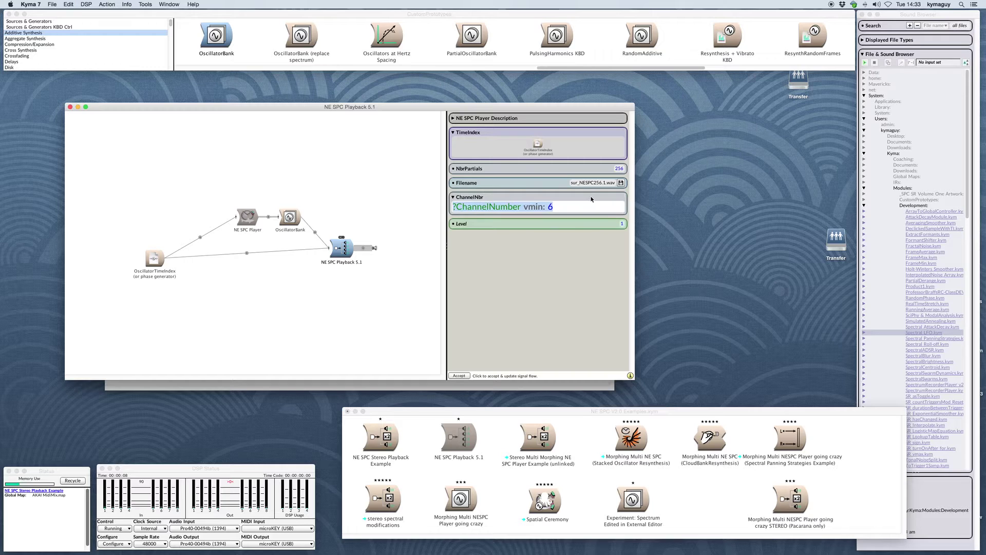
{"action": "left_click", "coordinate": [549, 206]}
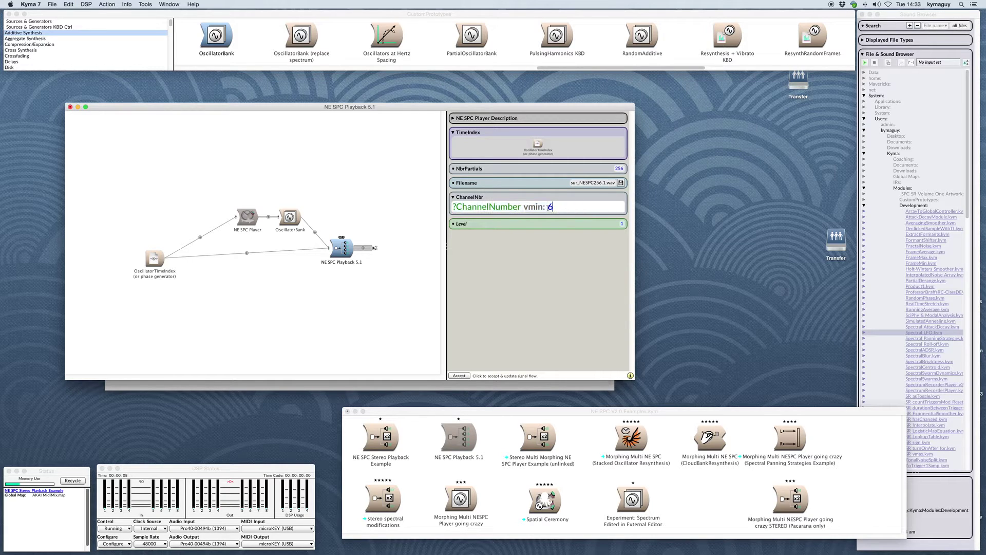
{"action": "left_click", "coordinate": [360, 221]}
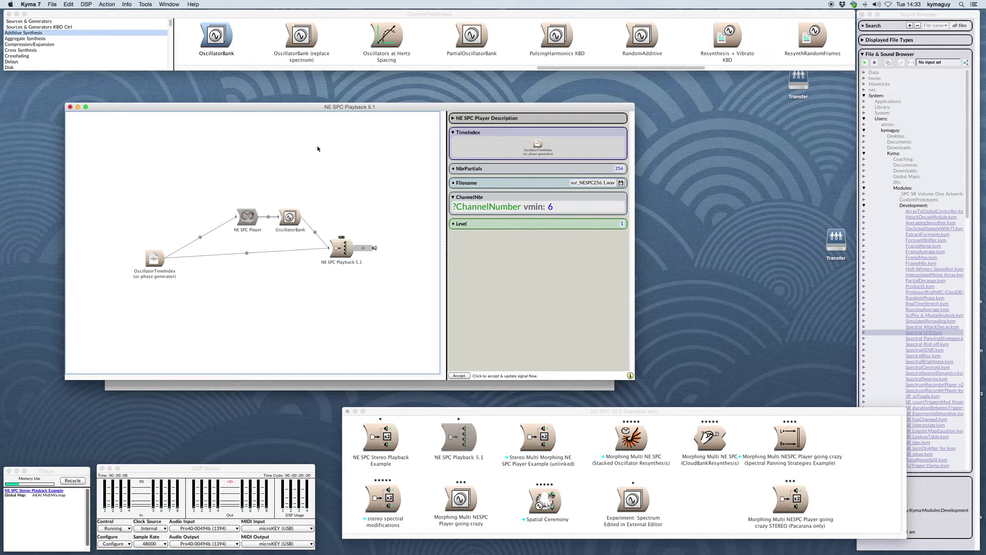
{"action": "key", "text": "super+w"}
{"action": "key", "text": "Return"}
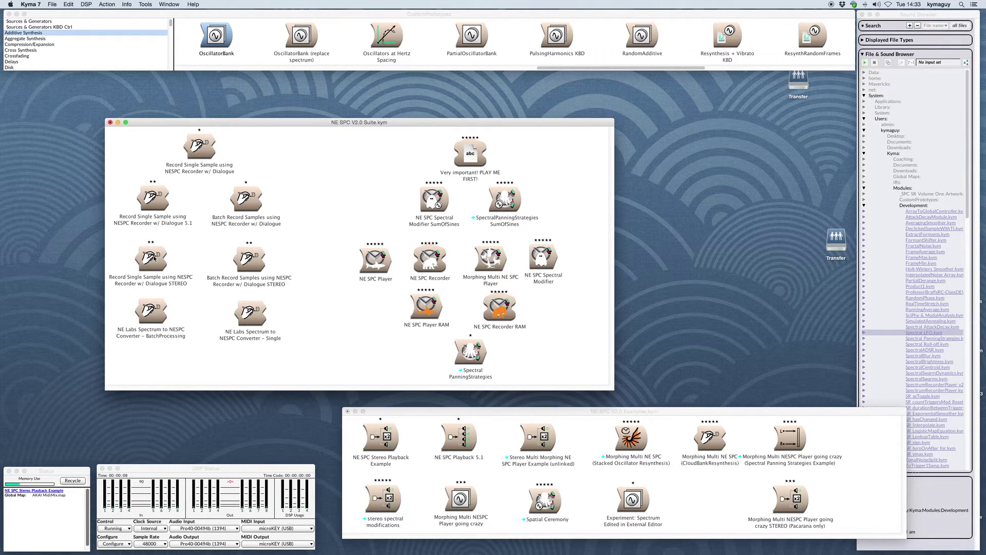
{"action": "left_click", "coordinate": [248, 260]}
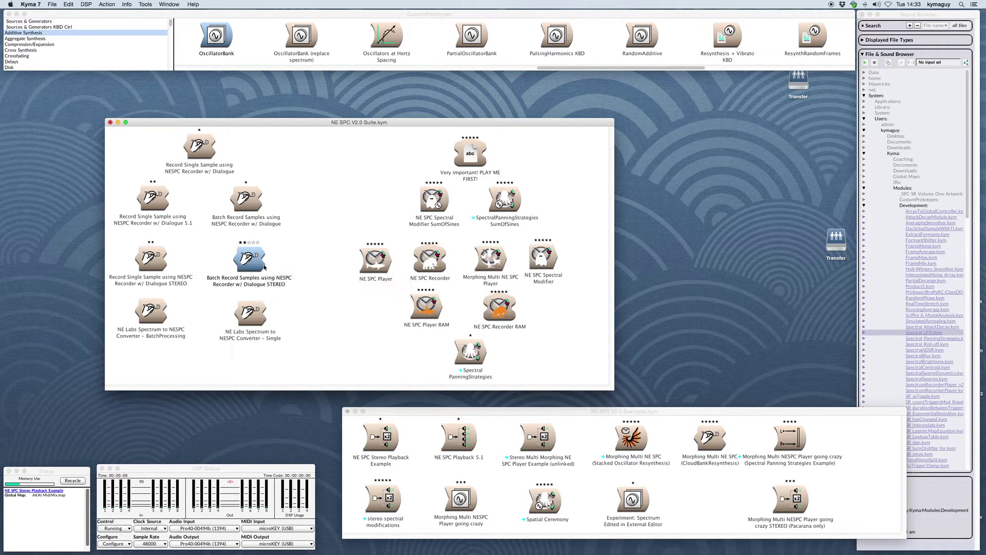
{"action": "left_click", "coordinate": [318, 205]}
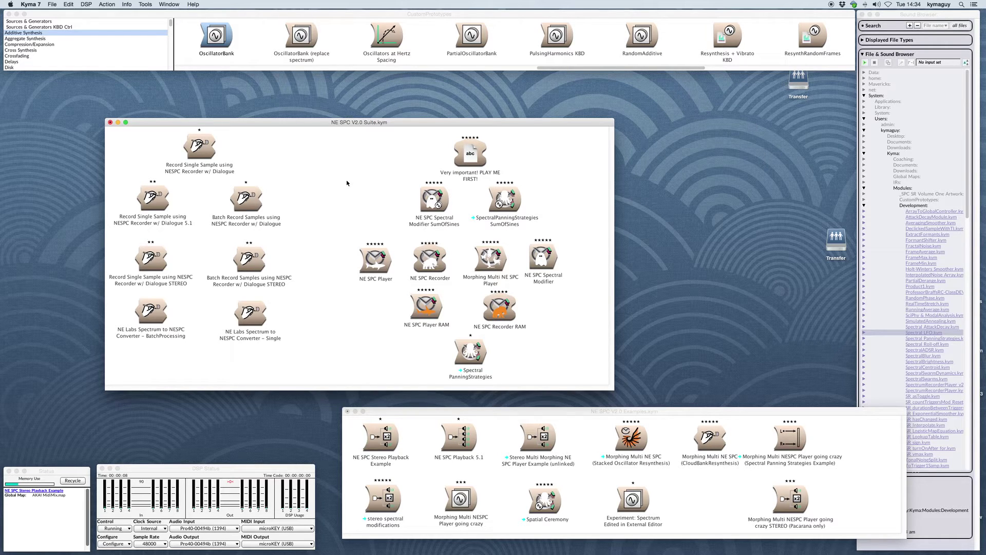
Step: Open Desktop > NE SPC Demo in a new Finder window and expand Richard Eigner Percussive Hits
{"action": "key", "text": "super+Tab"}
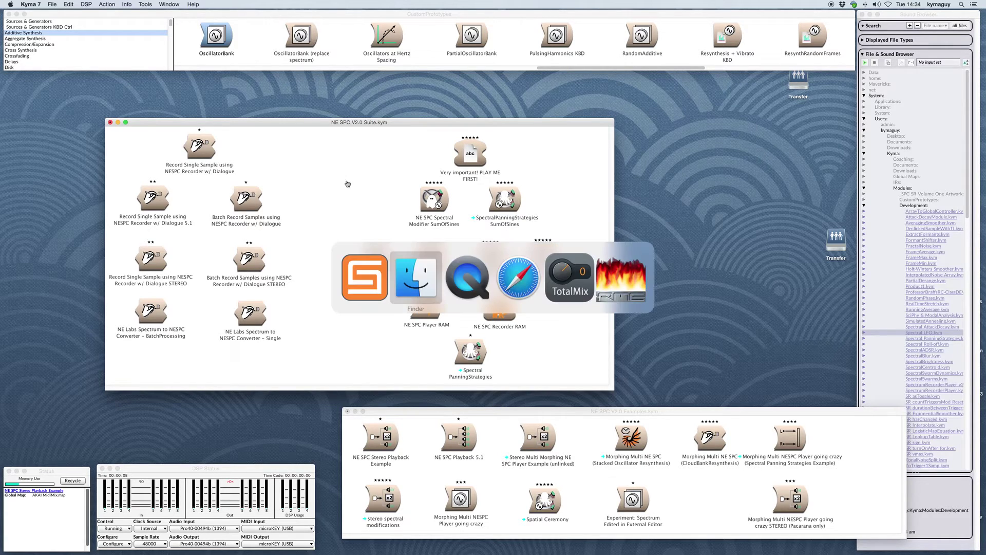
{"action": "key", "text": "super+n"}
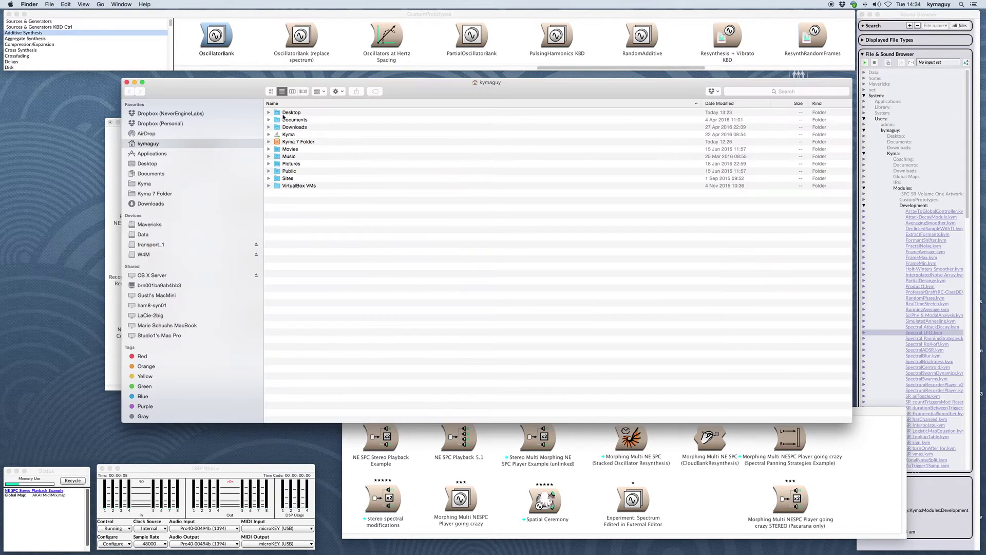
{"action": "double_click", "coordinate": [286, 112]}
{"action": "double_click", "coordinate": [301, 121]}
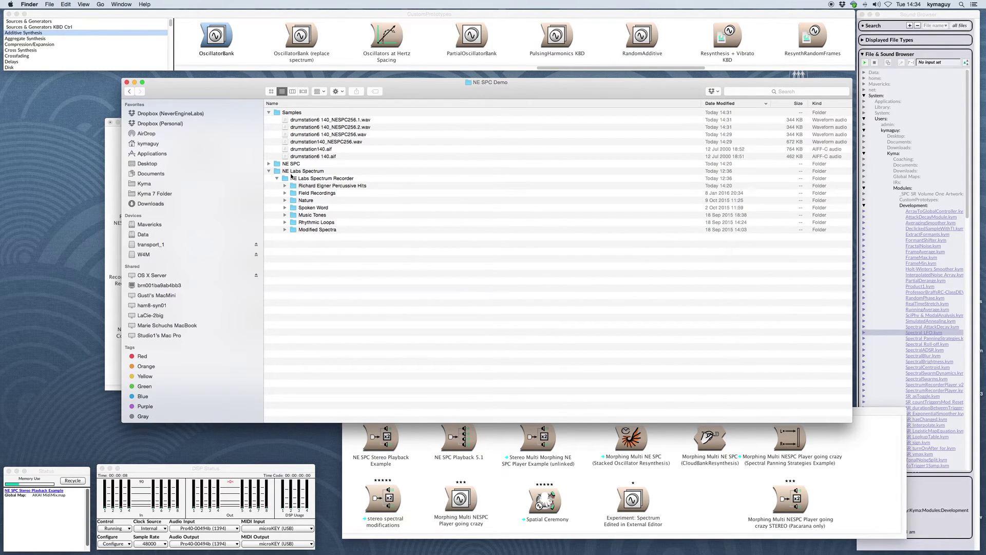
{"action": "left_click", "coordinate": [285, 186]}
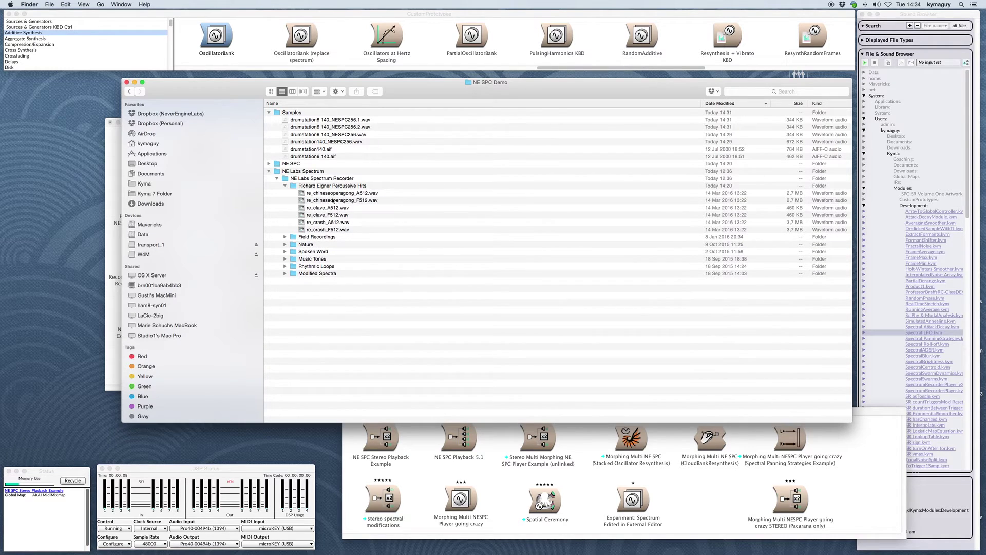
{"action": "left_click", "coordinate": [339, 193]}
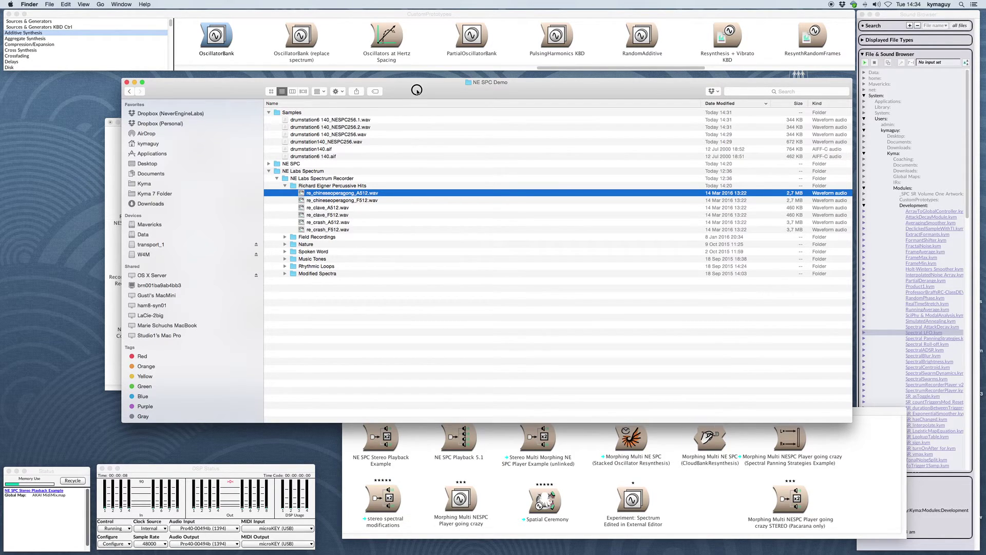
Step: Shrink the Finder window and move it to the right side of the screen
{"action": "left_click_drag", "start_coordinate": [397, 91], "coordinate": [410, 101]}
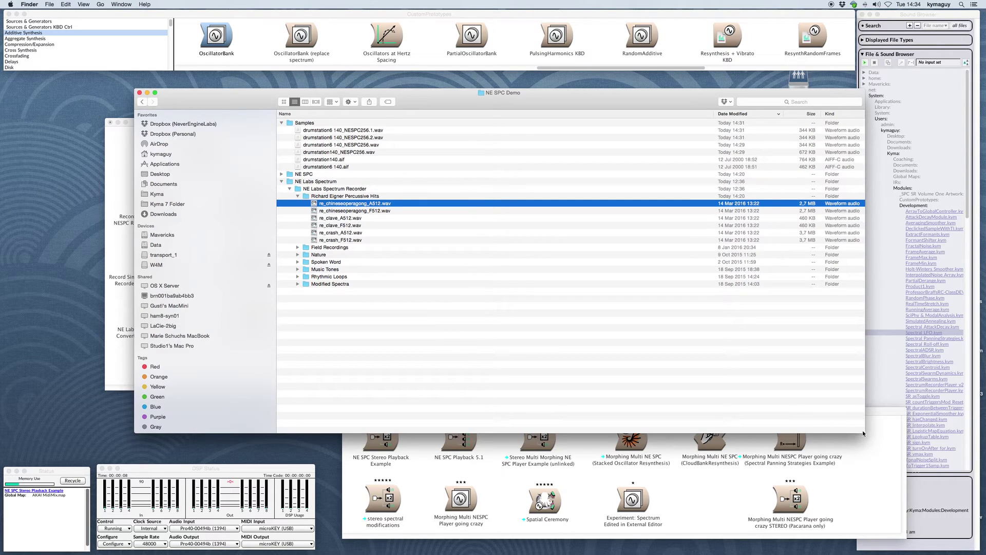
{"action": "left_click", "coordinate": [847, 418]}
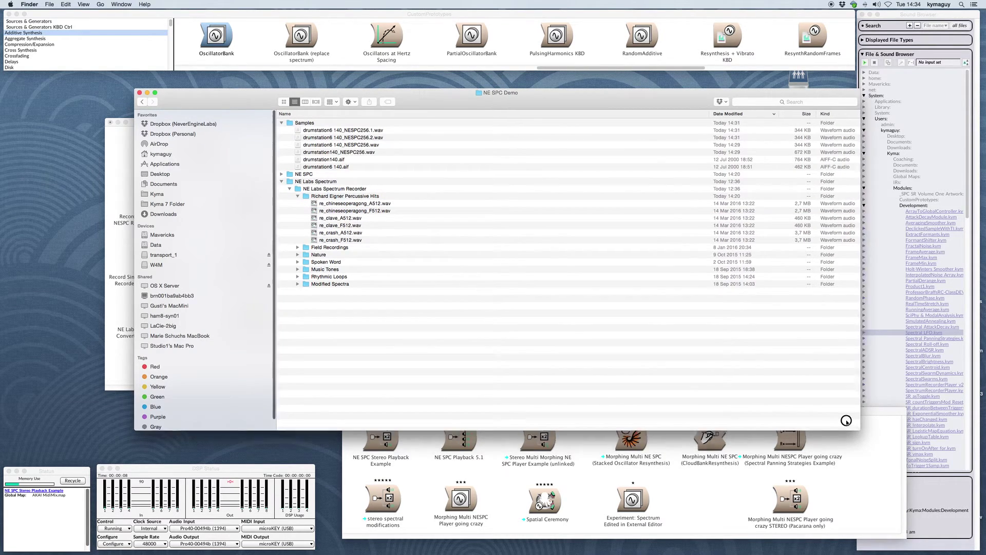
{"action": "mouse_move", "coordinate": [860, 427]}
{"action": "left_mouse_down"}
{"action": "mouse_move", "coordinate": [484, 340]}
{"action": "mouse_move", "coordinate": [562, 339]}
{"action": "left_mouse_up"}
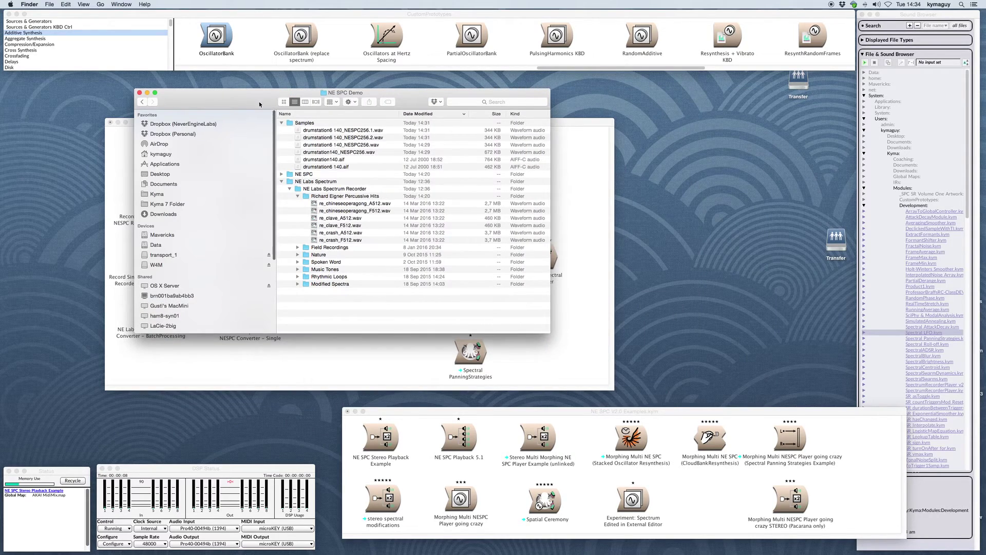
{"action": "left_click_drag", "start_coordinate": [262, 102], "coordinate": [619, 105]}
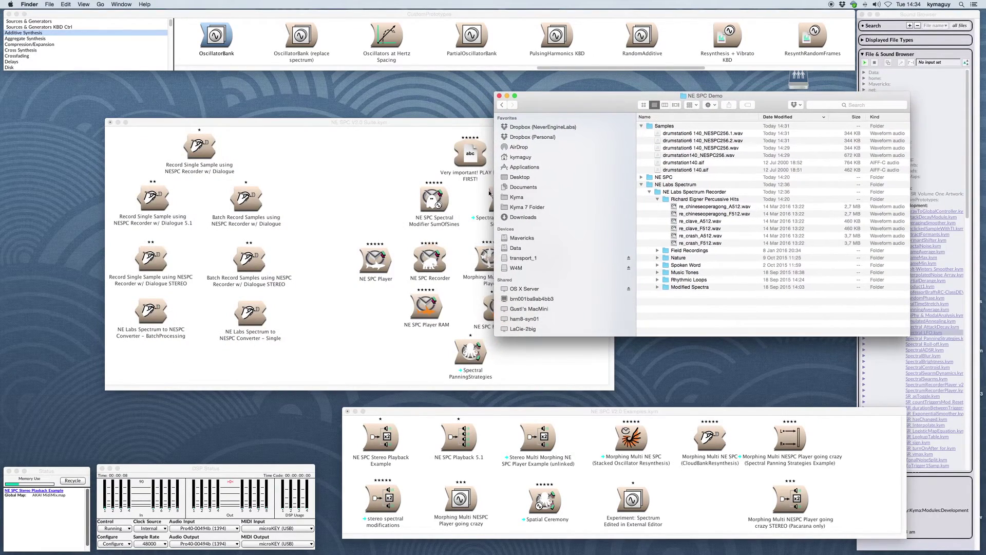
{"action": "left_click", "coordinate": [363, 247]}
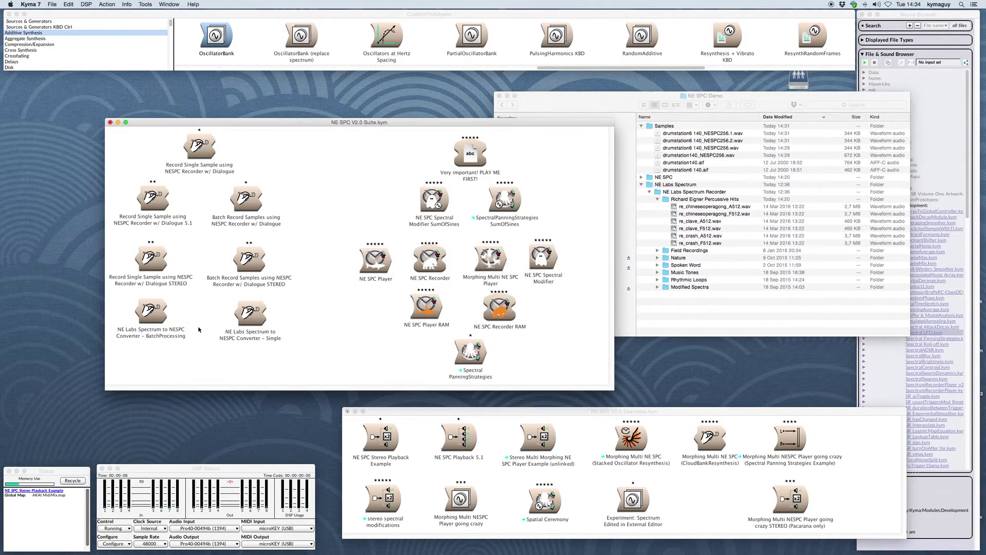
{"action": "left_click", "coordinate": [150, 312]}
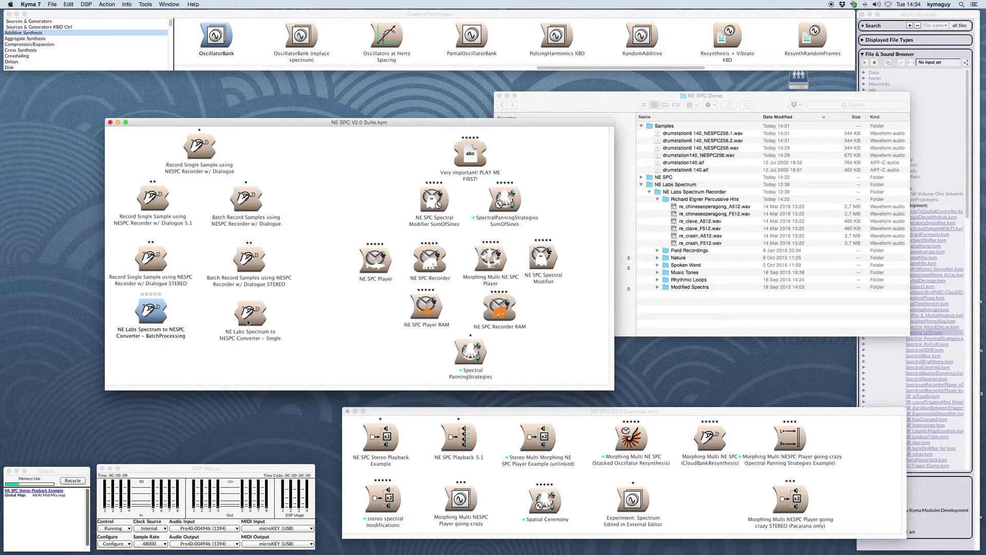
{"action": "left_click", "coordinate": [248, 316]}
{"action": "left_click", "coordinate": [151, 315]}
{"action": "left_click", "coordinate": [263, 313]}
{"action": "left_click", "coordinate": [159, 311]}
{"action": "key", "text": "super+p"}
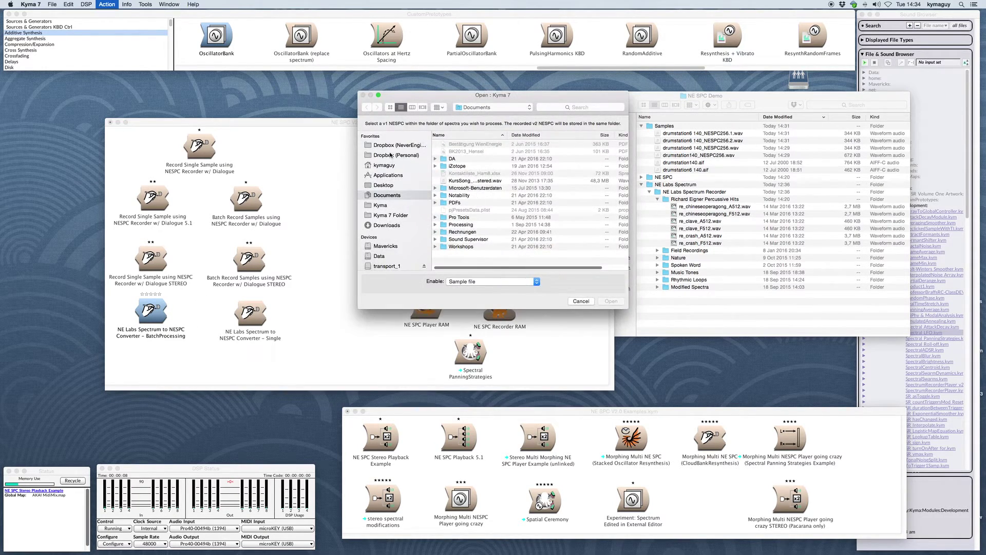
Step: Pick re_chineseoperagong_A512.wav from the Desktop's Richard Eigner Percussive Hits folder
{"action": "left_click", "coordinate": [383, 186]}
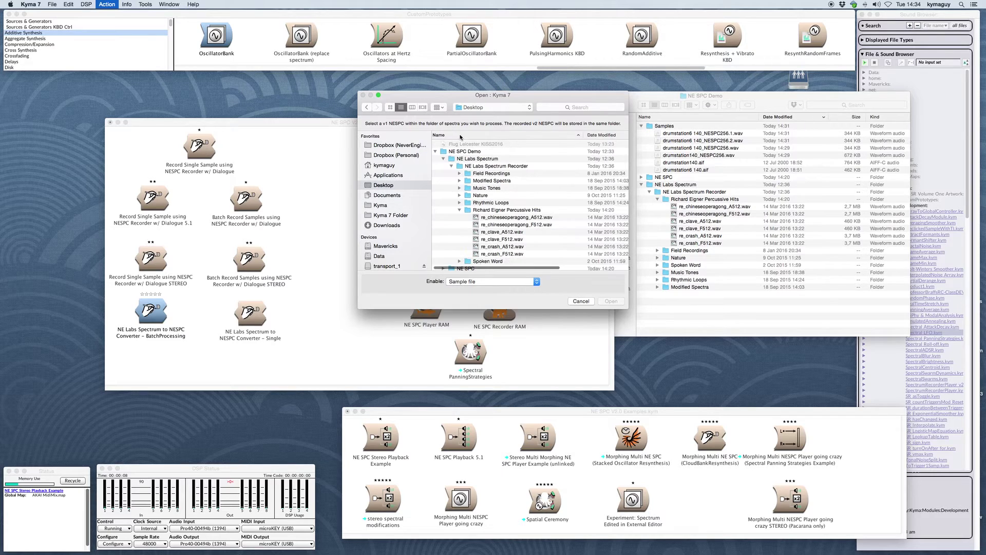
{"action": "scroll", "coordinate": [492, 196], "scroll_direction": "down", "scroll_amount": 3}
{"action": "left_click", "coordinate": [501, 197]}
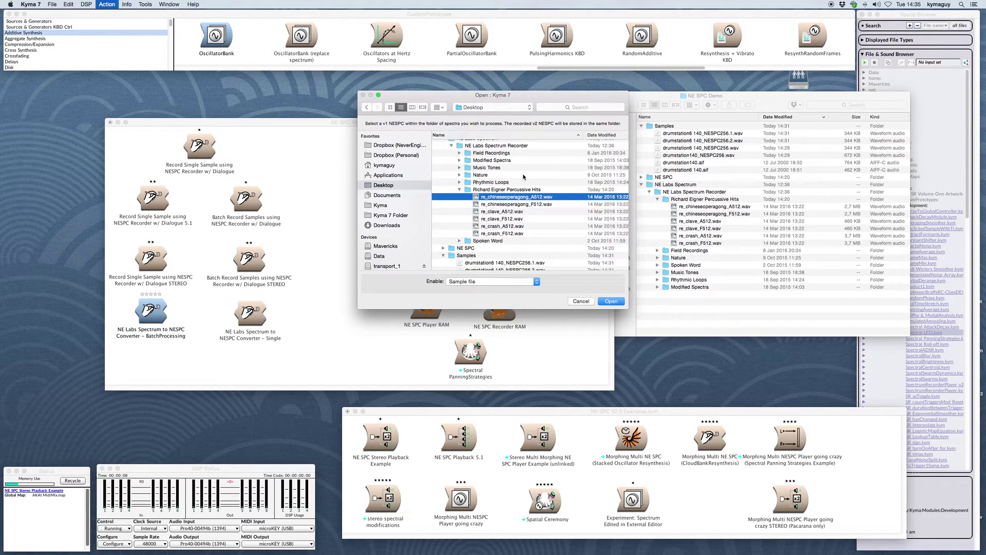
Step: Confirm the gong file and run the batch conversion at 512 partials
{"action": "left_click", "coordinate": [611, 300]}
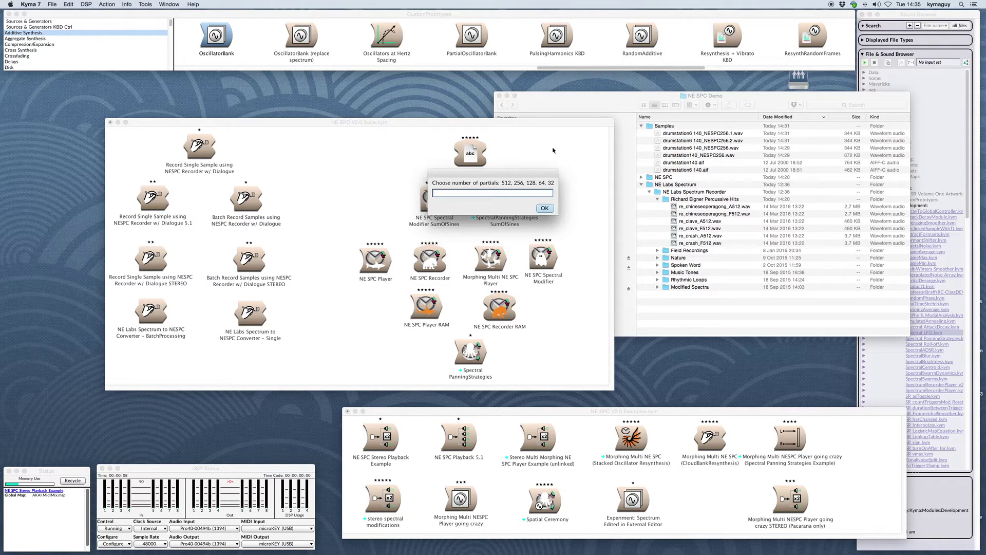
{"action": "type", "text": "5132"}
{"action": "key", "text": "BackSpace"}
{"action": "key", "text": "Return"}
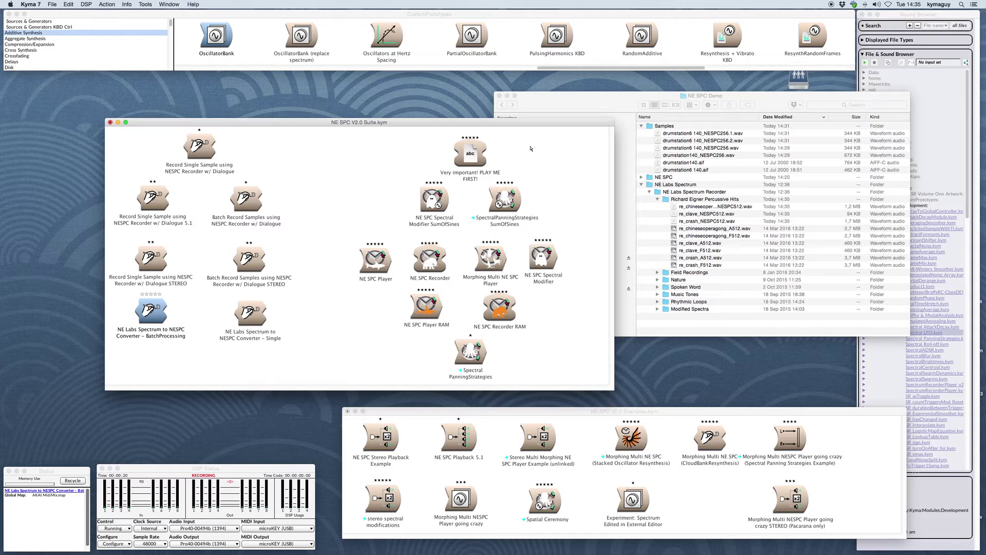
{"action": "left_click", "coordinate": [763, 213]}
Step: Delete the gong, clave and crash NESPC512 files, then reopen the NE SPC Recorder sound
{"action": "left_click", "coordinate": [712, 207]}
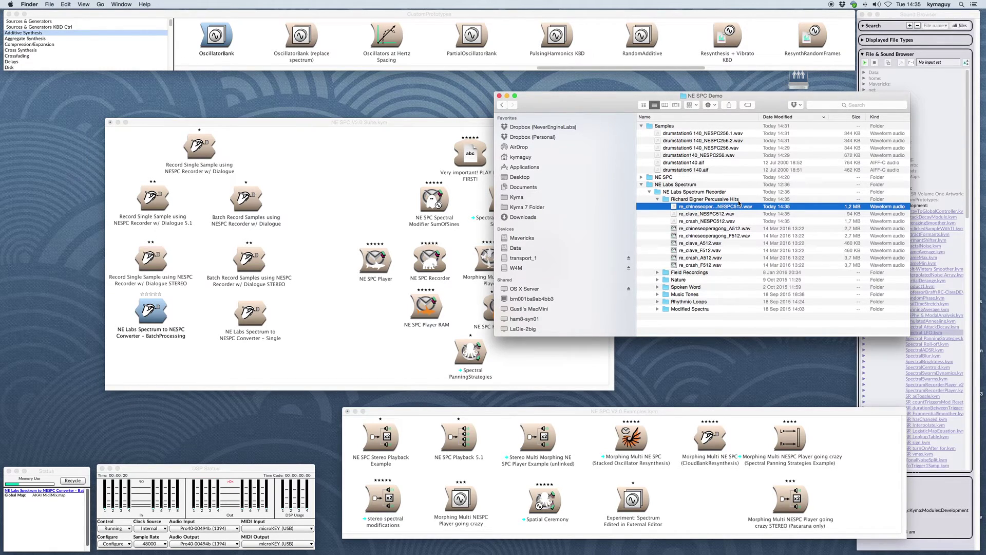
{"action": "left_click", "coordinate": [687, 214]}
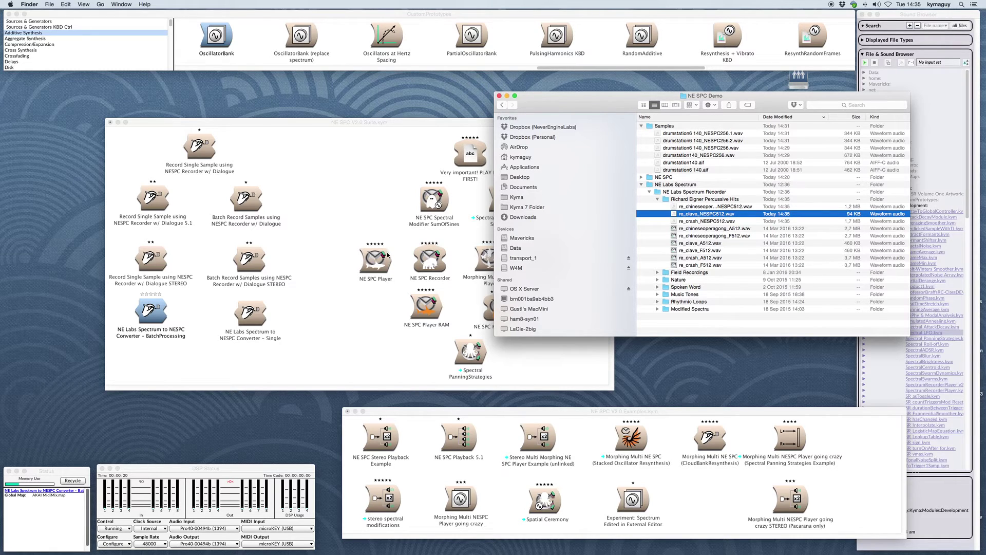
{"action": "left_click", "coordinate": [720, 206]}
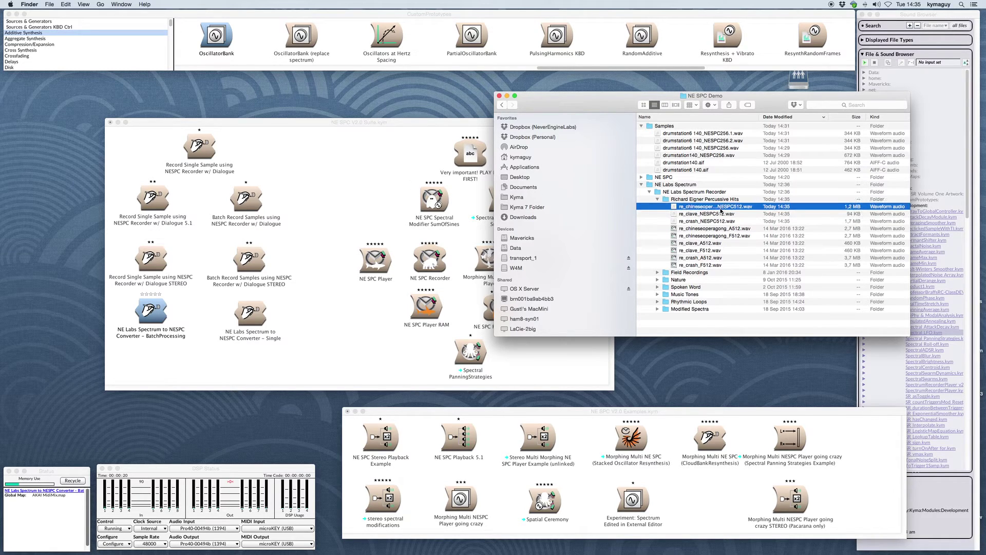
{"action": "left_click", "coordinate": [714, 221], "text": "shift"}
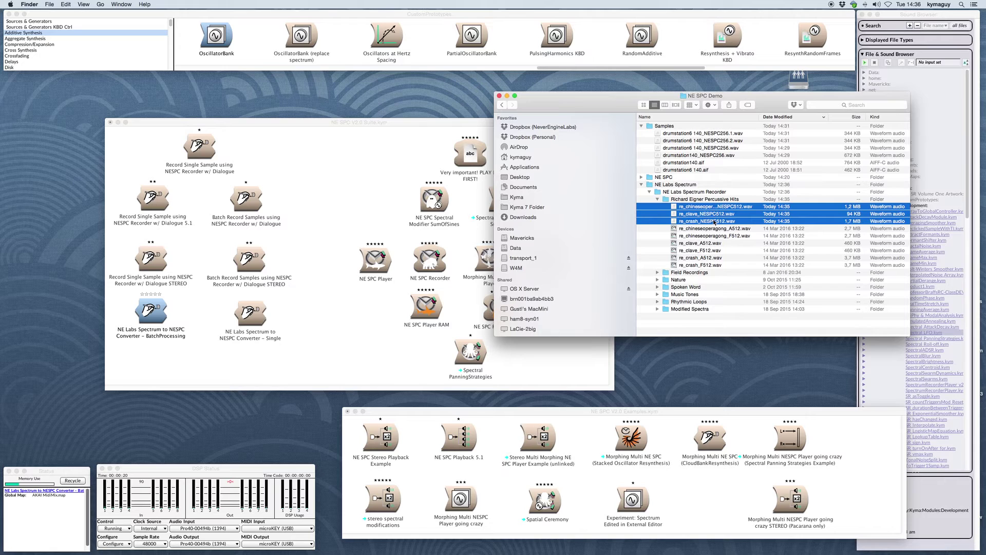
{"action": "key", "text": "super+BackSpace"}
{"action": "left_click", "coordinate": [360, 208]}
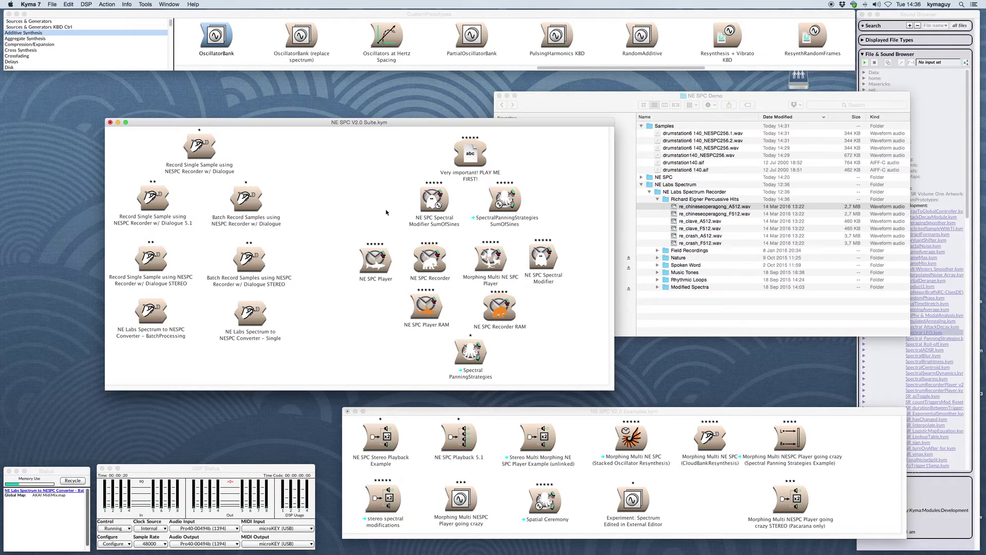
{"action": "double_click", "coordinate": [431, 250]}
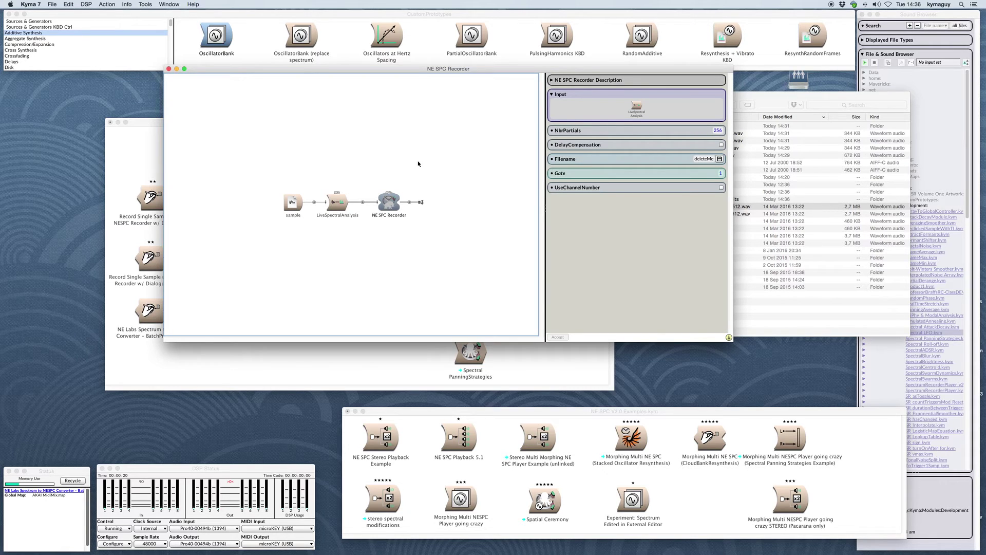
{"action": "left_click", "coordinate": [170, 69]}
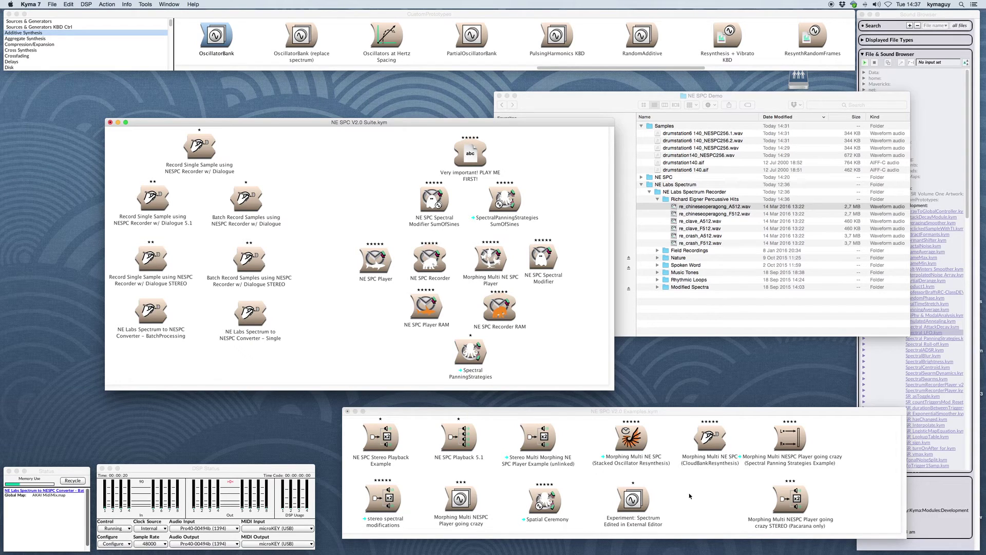
Step: Open the going crazy STEREO example and enlarge its Morphing Multi NE SPC Player's Morph expression
{"action": "double_click", "coordinate": [794, 497]}
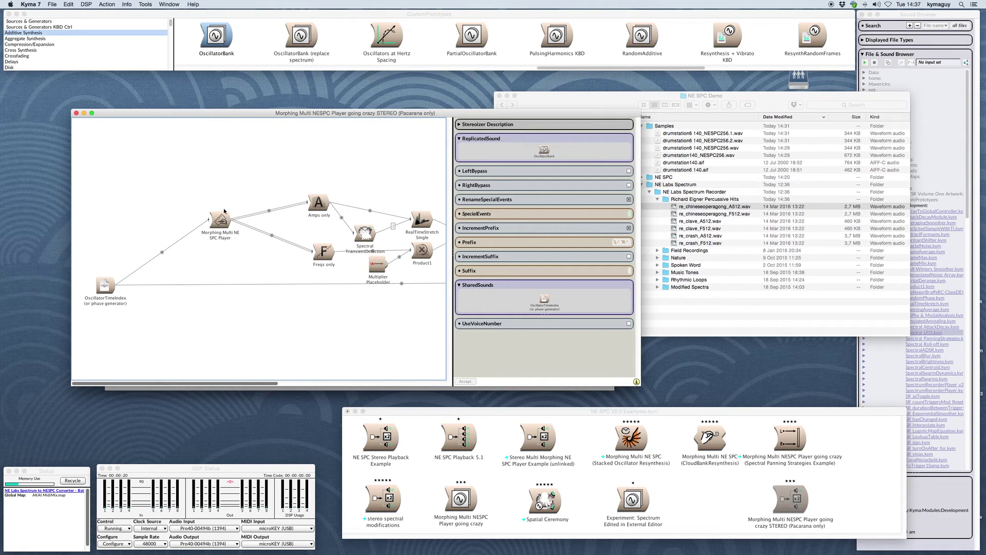
{"action": "left_click", "coordinate": [221, 221]}
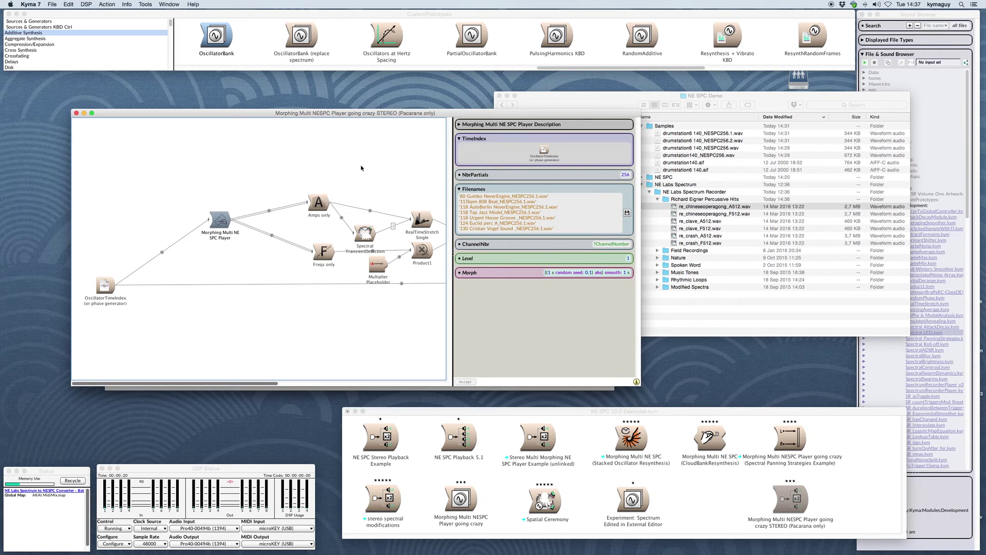
{"action": "scroll", "coordinate": [360, 166], "scroll_direction": "right", "scroll_amount": 5}
{"action": "left_click", "coordinate": [405, 283]}
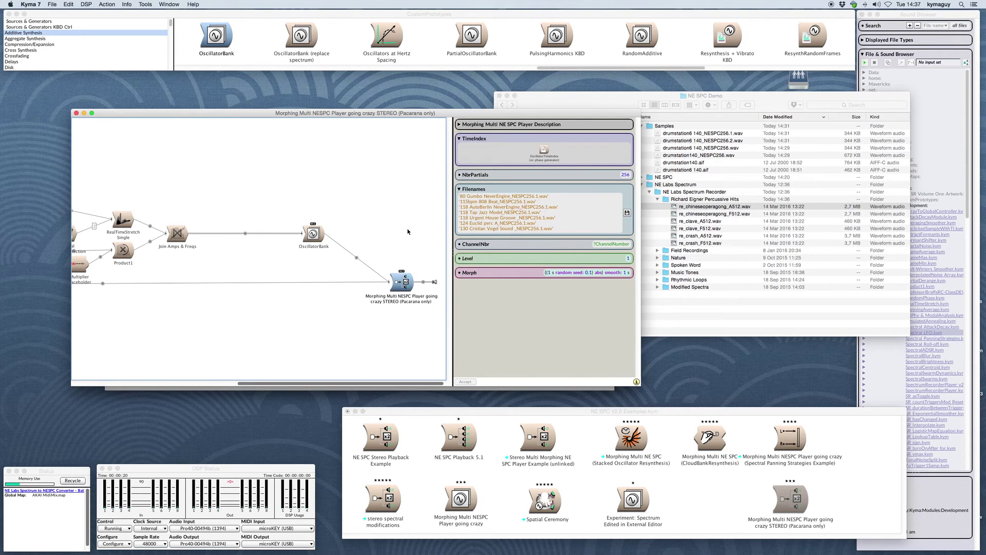
{"action": "double_click", "coordinate": [595, 272]}
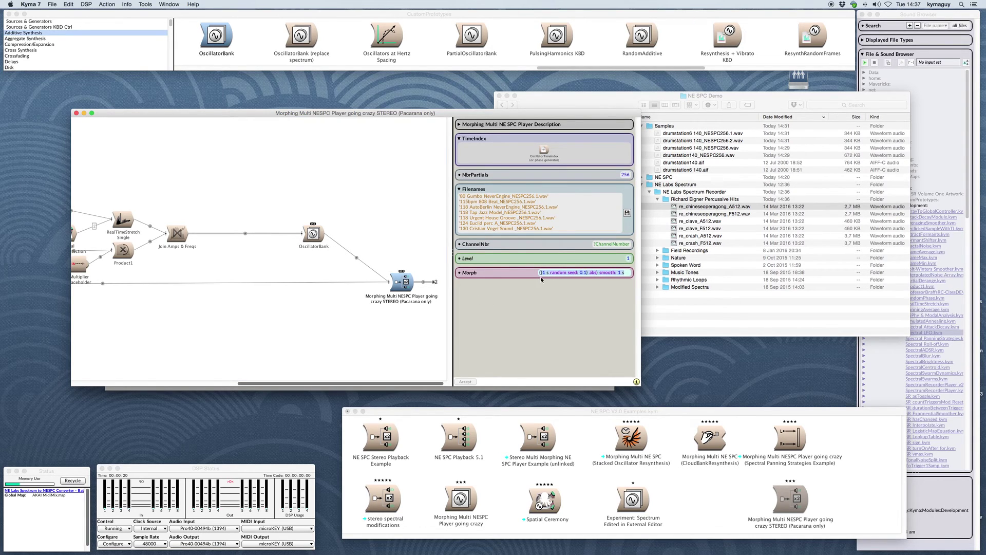
{"action": "key", "text": "super+plus"}
{"action": "key", "text": "super+plus"}
{"action": "key", "text": "super+plus"}
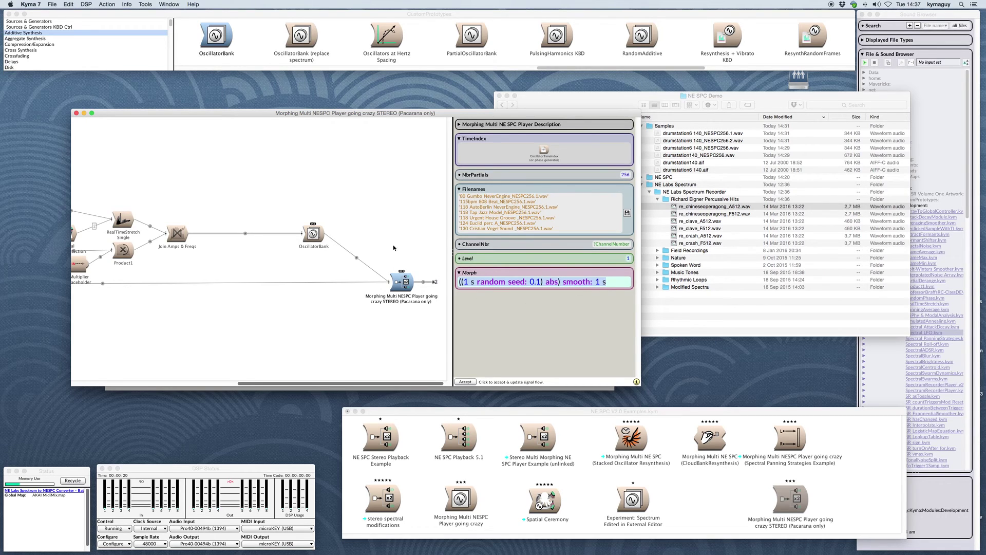
{"action": "left_click", "coordinate": [401, 275]}
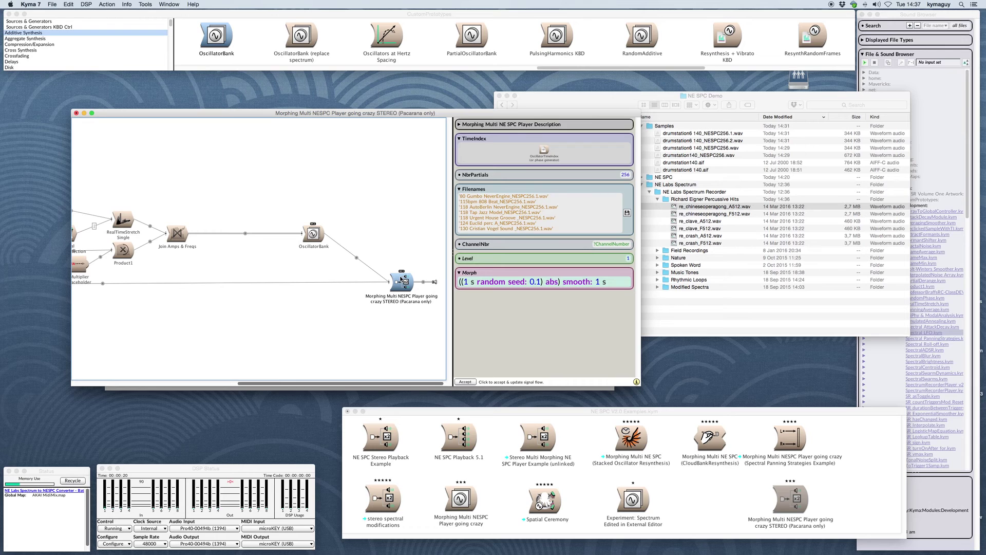
{"action": "scroll", "coordinate": [396, 263], "scroll_direction": "left", "scroll_amount": 10}
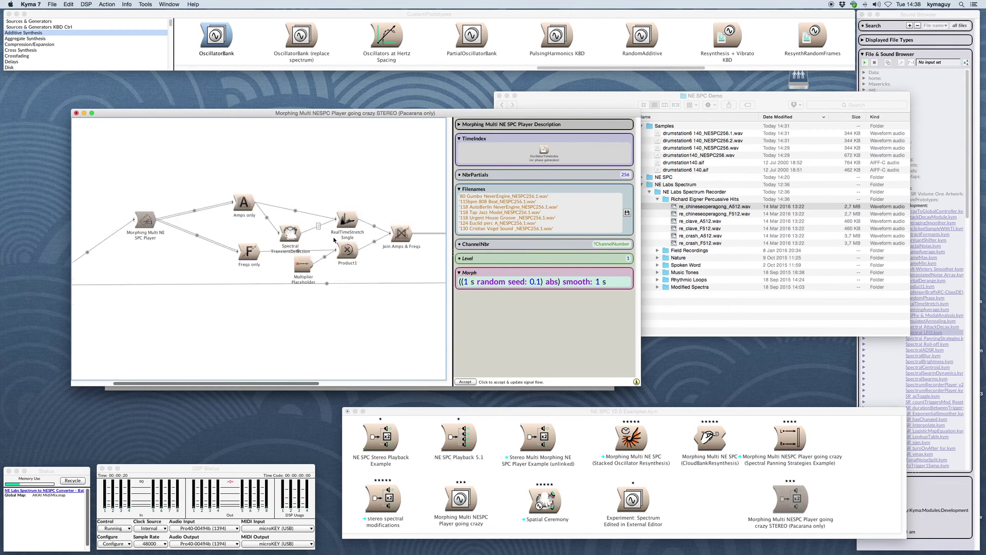
{"action": "scroll", "coordinate": [308, 255], "scroll_direction": "right", "scroll_amount": 10}
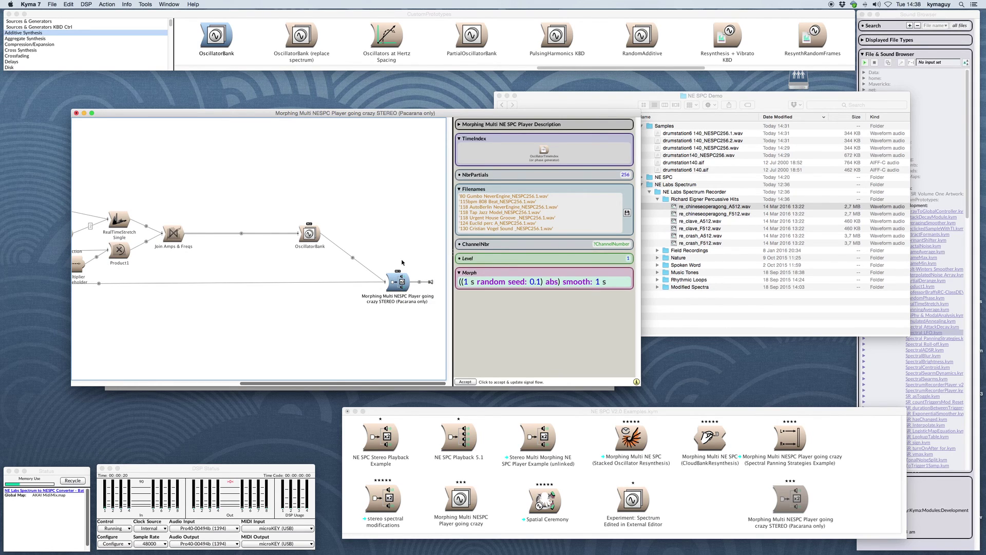
Step: Play the going-crazy STEREO morphing sound, moving its control panel aside before closing it
{"action": "key", "text": "super+p"}
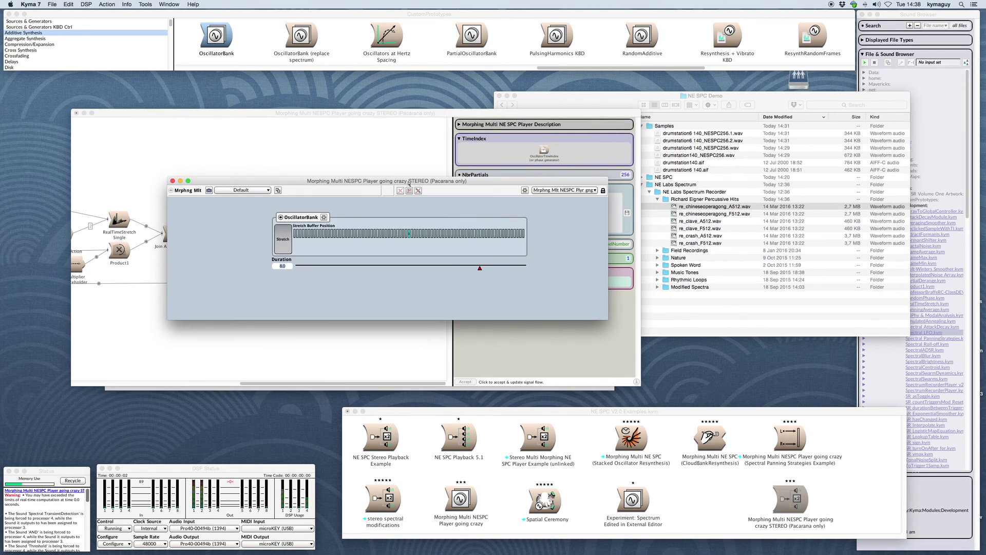
{"action": "left_click_drag", "start_coordinate": [409, 182], "coordinate": [517, 149]}
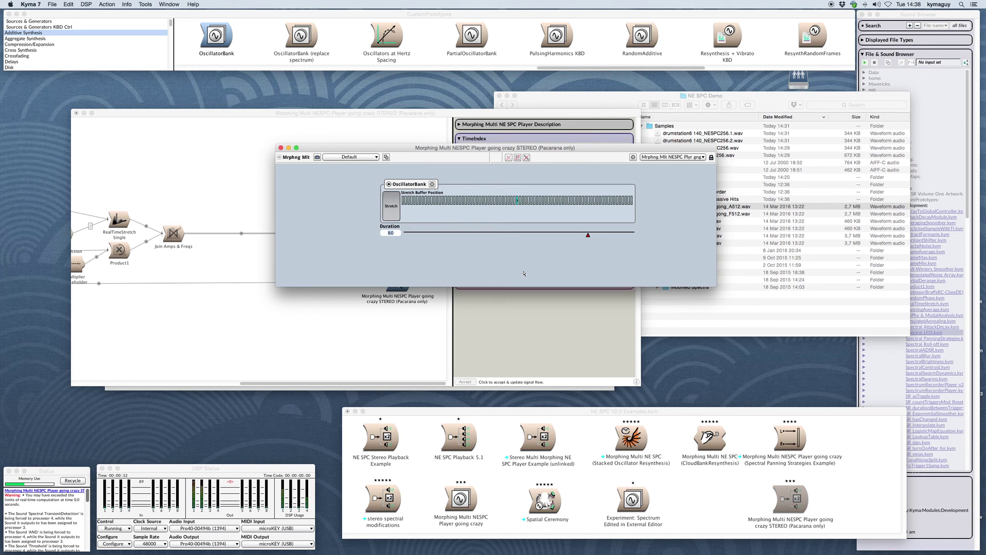
{"action": "key", "text": "ctrl+k"}
Step: Close the morphing player editor and confirm the keep-changes prompt with Return
{"action": "key", "text": "ctrl+w"}
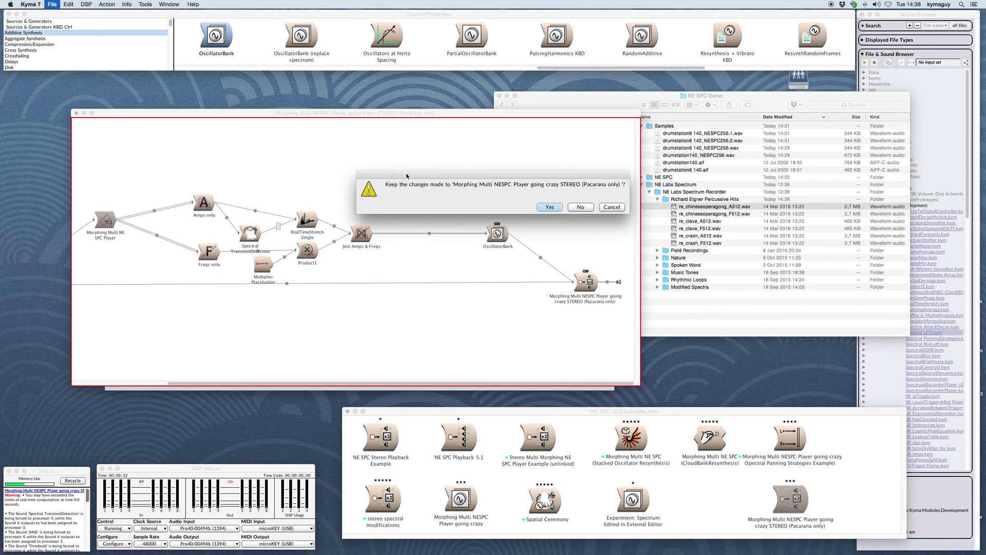
{"action": "key", "text": "Return"}
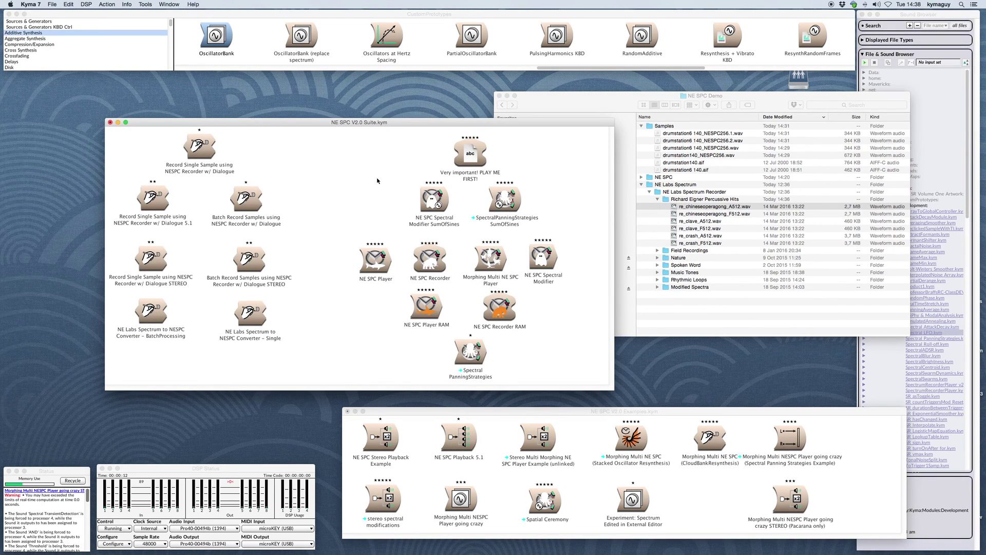